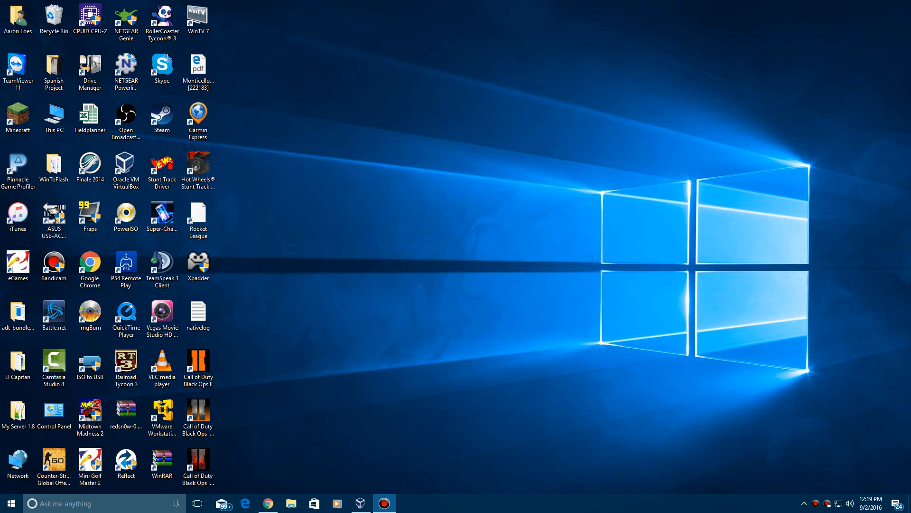
Start a new VM named WinFrame as Other Windows (32-bit) with 512 MB memory.
{"action": "left_click", "coordinate": [361, 503]}
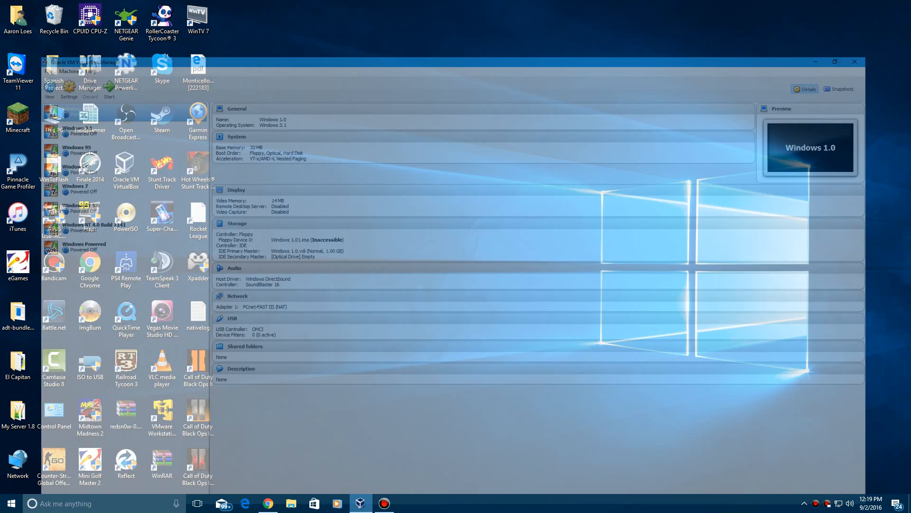
{"action": "left_click", "coordinate": [9, 35]}
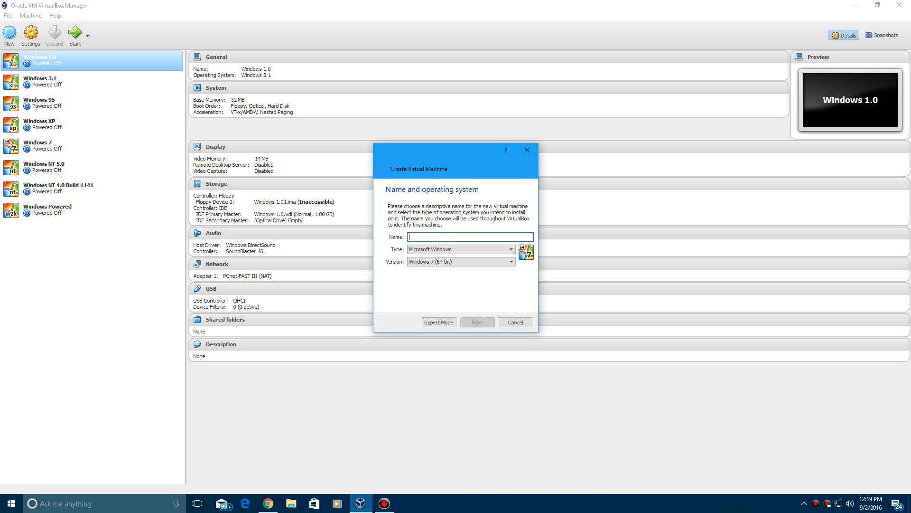
{"action": "type", "text": "Win"}
{"action": "type", "text": "Frame"}
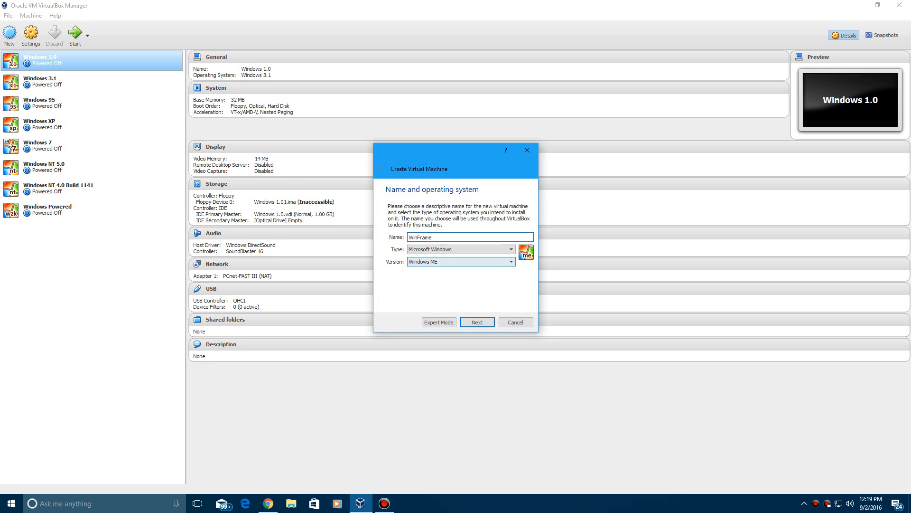
{"action": "left_click", "coordinate": [459, 262]}
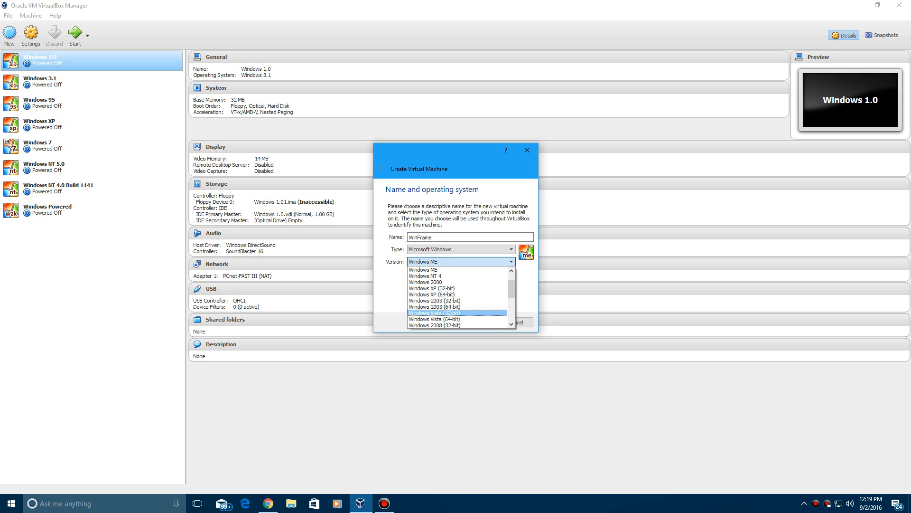
{"action": "scroll", "coordinate": [460, 299], "scroll_direction": "down", "scroll_amount": 5}
{"action": "left_click", "coordinate": [456, 318]}
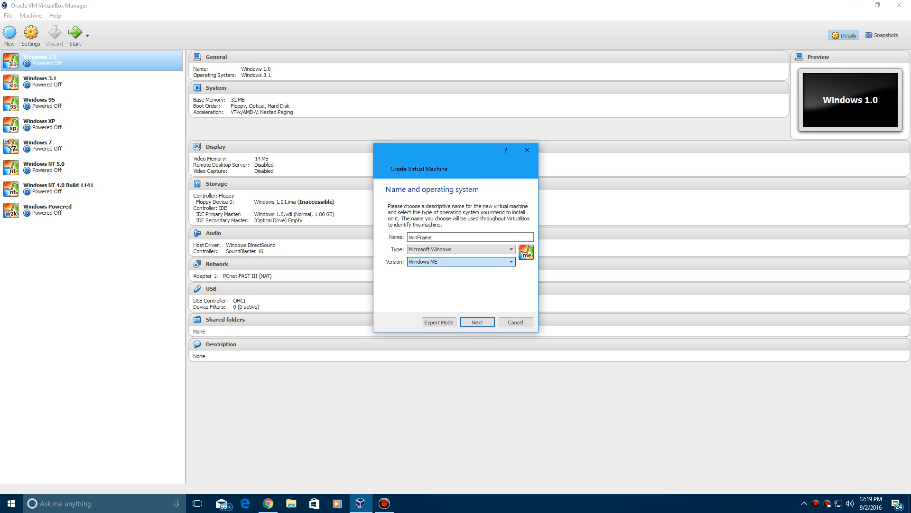
{"action": "left_click", "coordinate": [477, 322]}
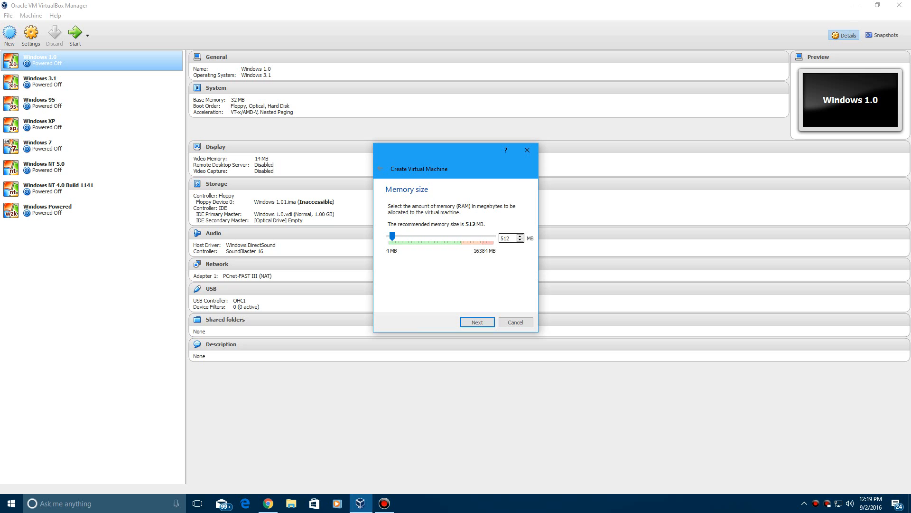
{"action": "left_click", "coordinate": [477, 322]}
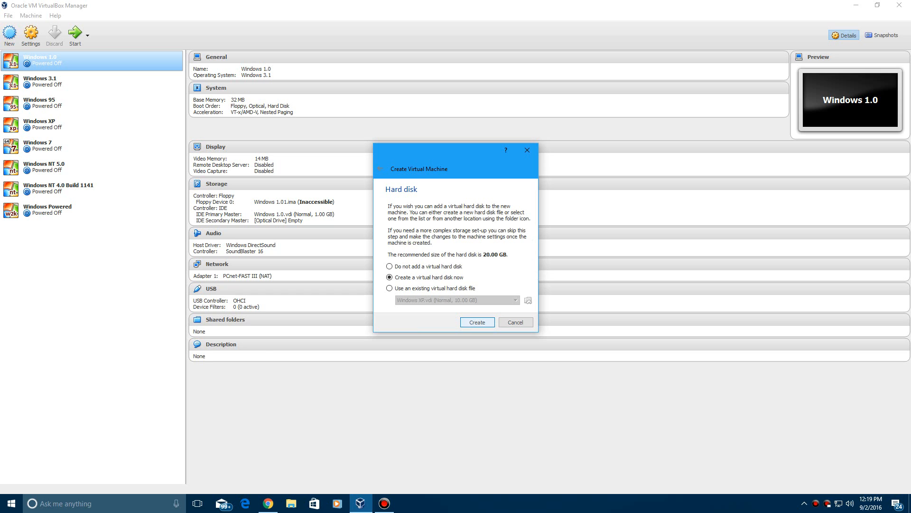
Create a 2 GB dynamically allocated VDI hard disk for the machine.
{"action": "left_click", "coordinate": [478, 322]}
{"action": "key", "text": "Return"}
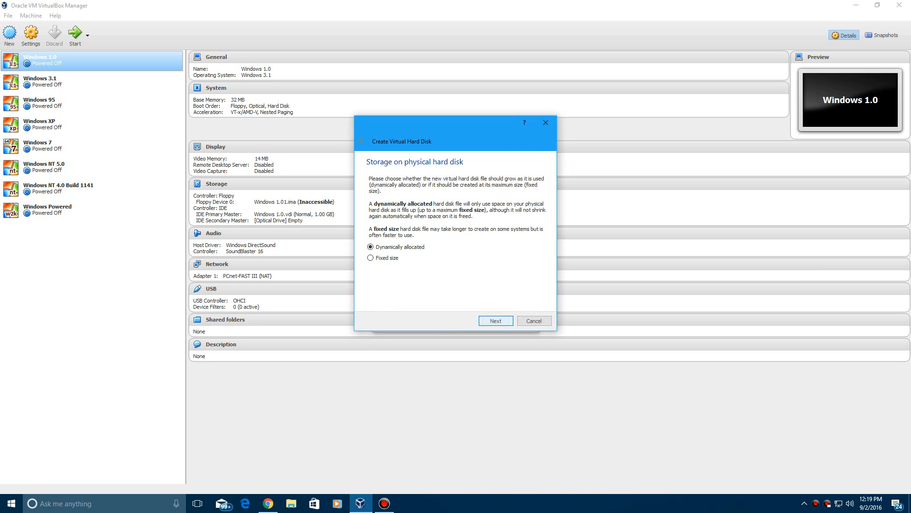
{"action": "key", "text": "Return"}
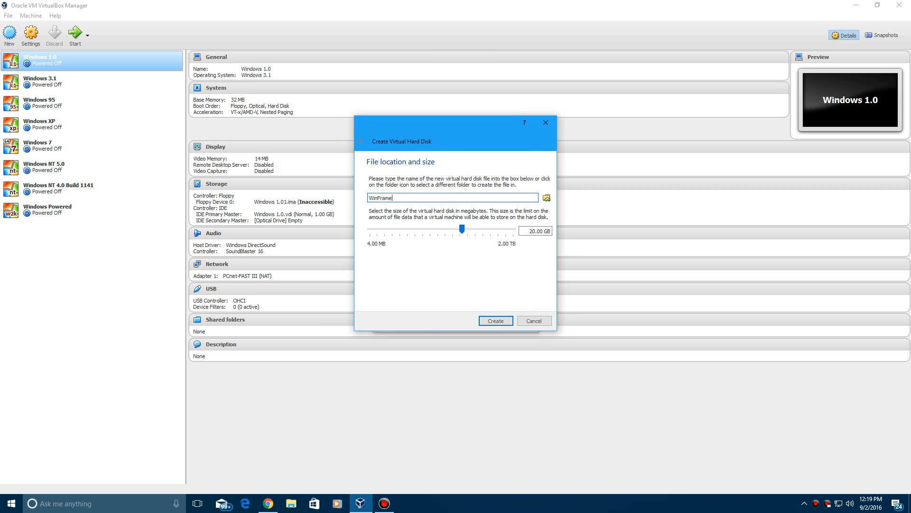
{"action": "key", "text": "Delete"}
{"action": "key", "text": "Delete"}
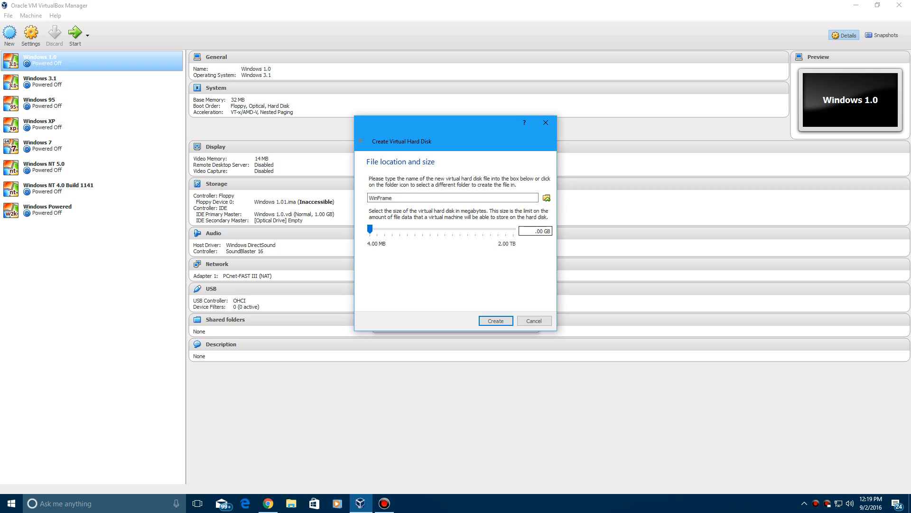
{"action": "type", "text": "2"}
{"action": "key", "text": "Return"}
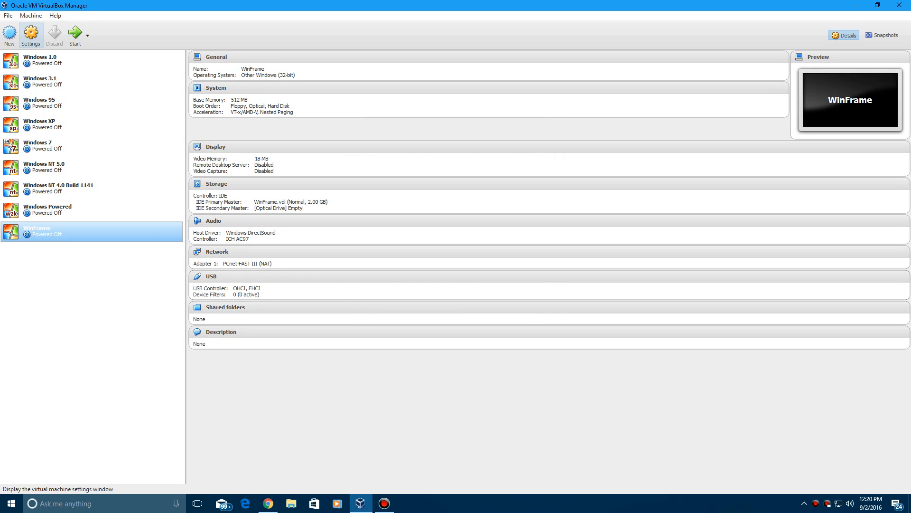
Add a floppy controller with a floppy drive in the WinFrame storage settings.
{"action": "left_click", "coordinate": [30, 34]}
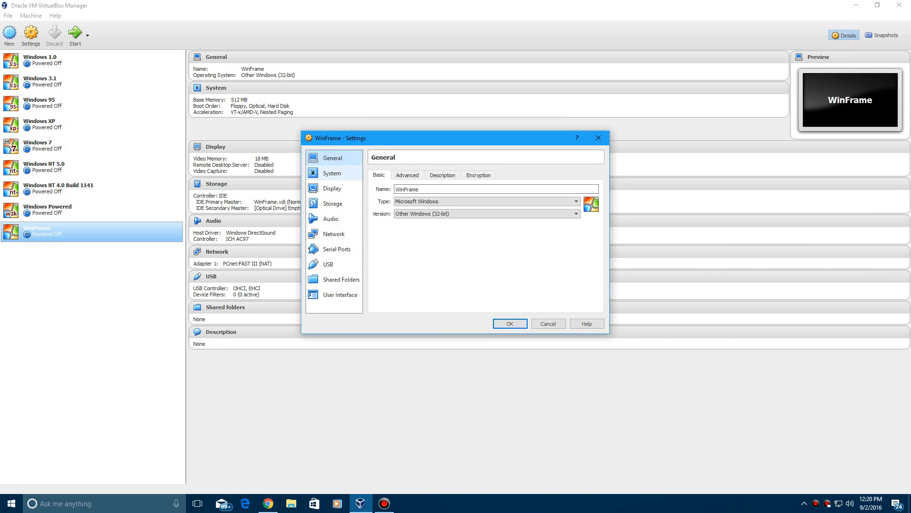
{"action": "left_click", "coordinate": [332, 173]}
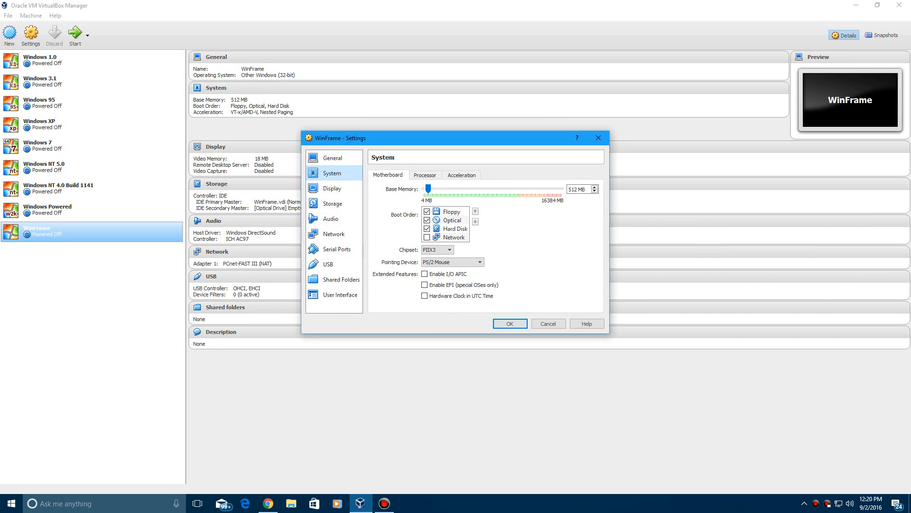
{"action": "left_click", "coordinate": [333, 203]}
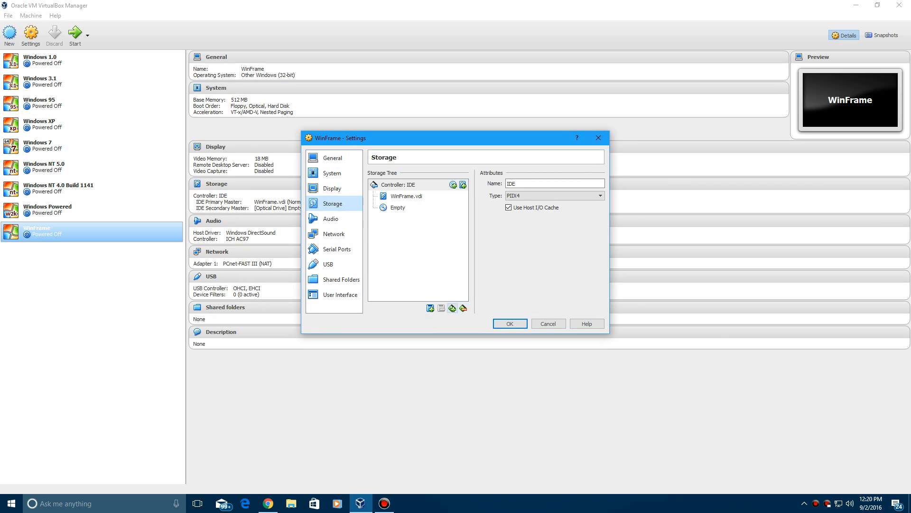
{"action": "left_click", "coordinate": [452, 308]}
{"action": "left_click", "coordinate": [496, 356]}
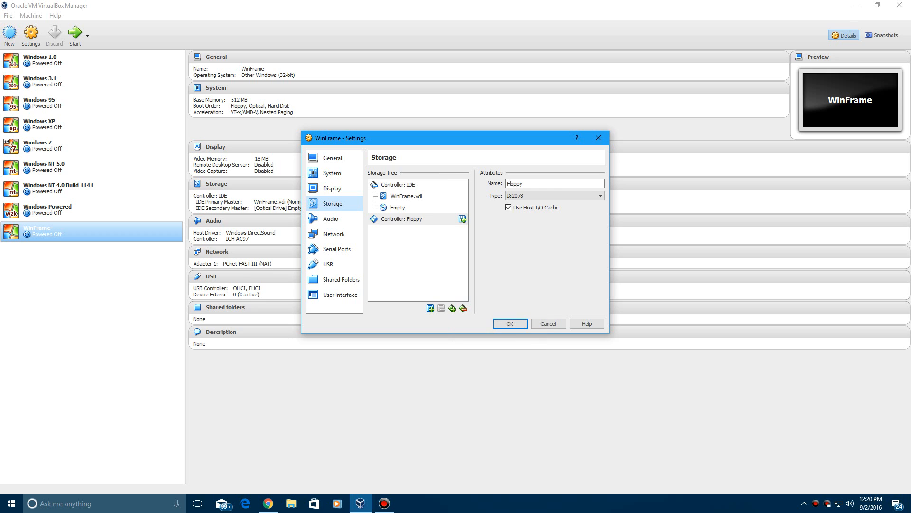
{"action": "left_click", "coordinate": [462, 218]}
Attach setupbootdisk1.img from BOOT_FLOPPIES as the floppy disk and save the settings.
{"action": "left_click", "coordinate": [462, 253]}
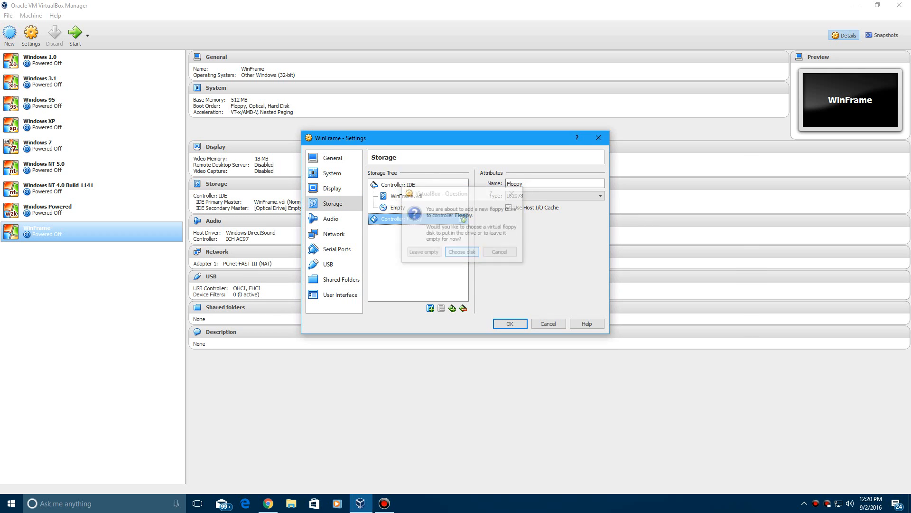
{"action": "left_click", "coordinate": [445, 168]}
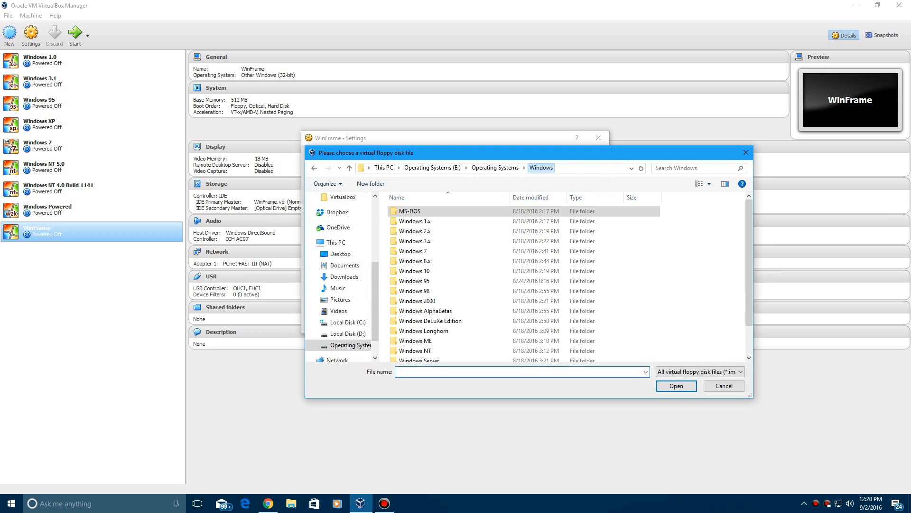
{"action": "scroll", "coordinate": [524, 284], "scroll_direction": "down", "scroll_amount": 5}
{"action": "double_click", "coordinate": [412, 356]}
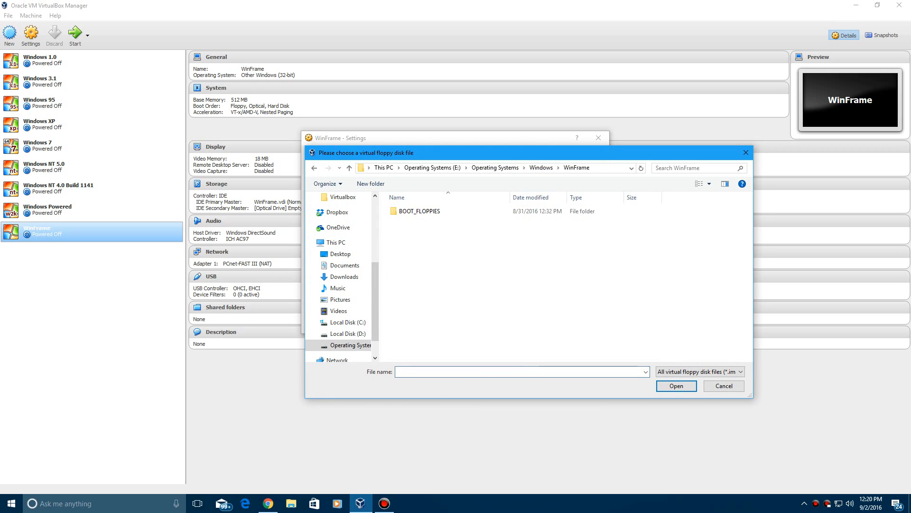
{"action": "double_click", "coordinate": [421, 211]}
{"action": "left_click", "coordinate": [418, 211]}
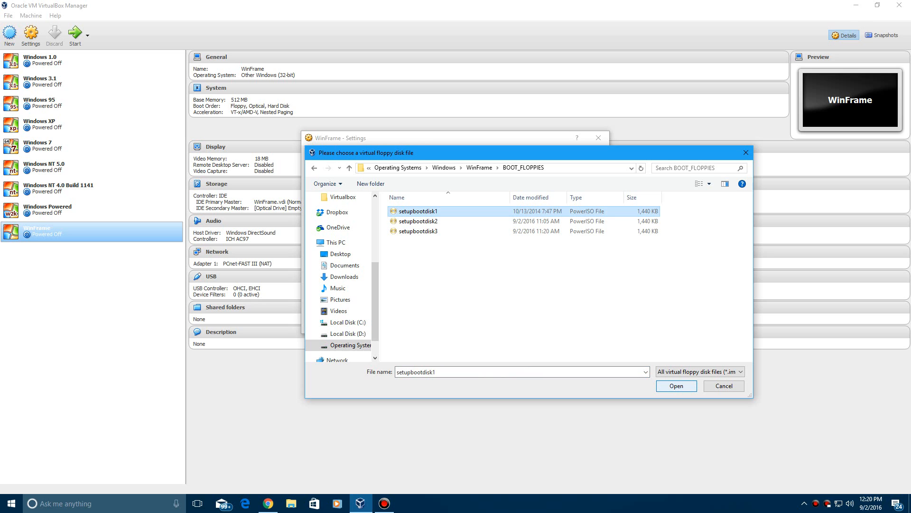
{"action": "left_click", "coordinate": [677, 386]}
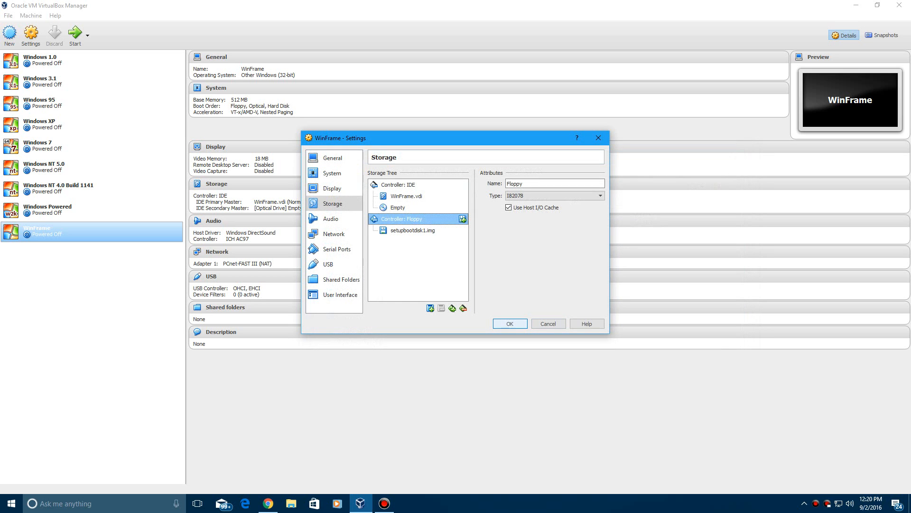
{"action": "left_click", "coordinate": [511, 324]}
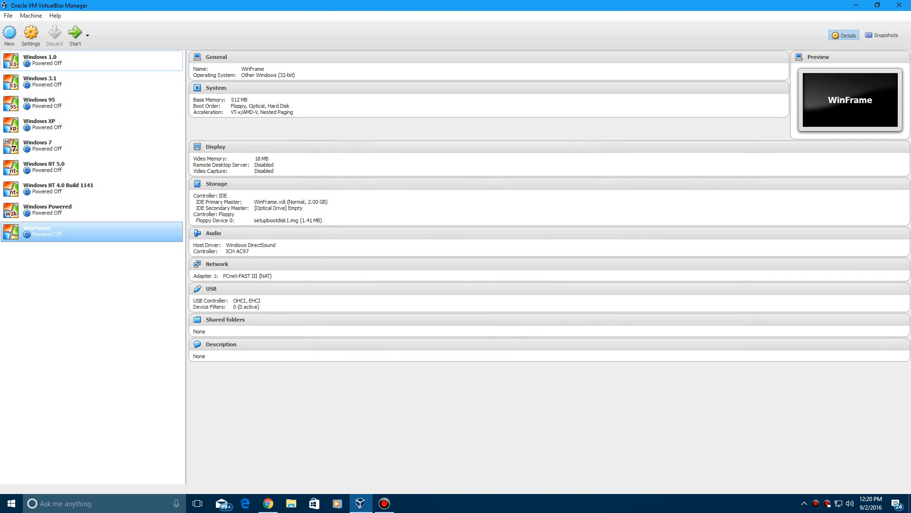
Boot the WinFrame VM and select setupbootdisk2 when setup asks for Setup Disk #2.
{"action": "left_click", "coordinate": [75, 32]}
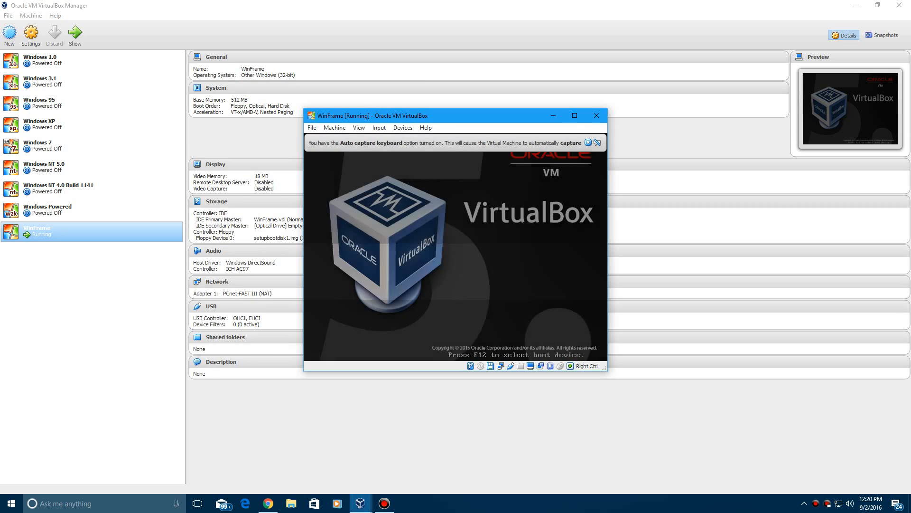
{"action": "left_click", "coordinate": [597, 143]}
{"action": "left_click", "coordinate": [574, 116]}
{"action": "left_click", "coordinate": [54, 15]}
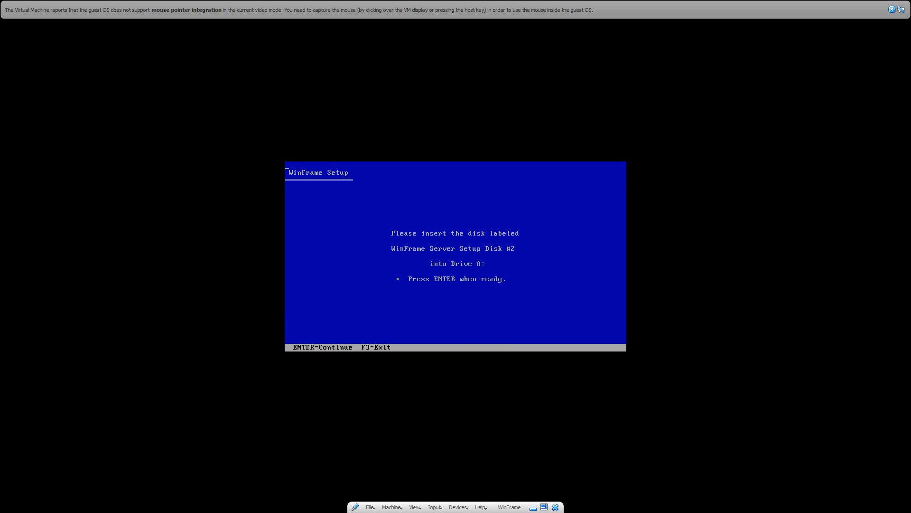
{"action": "left_click", "coordinate": [465, 509]}
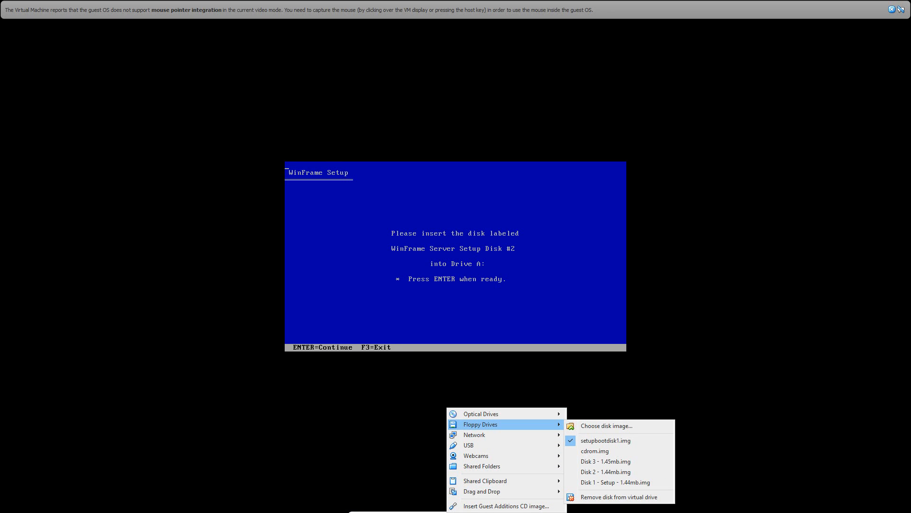
{"action": "left_click", "coordinate": [621, 426]}
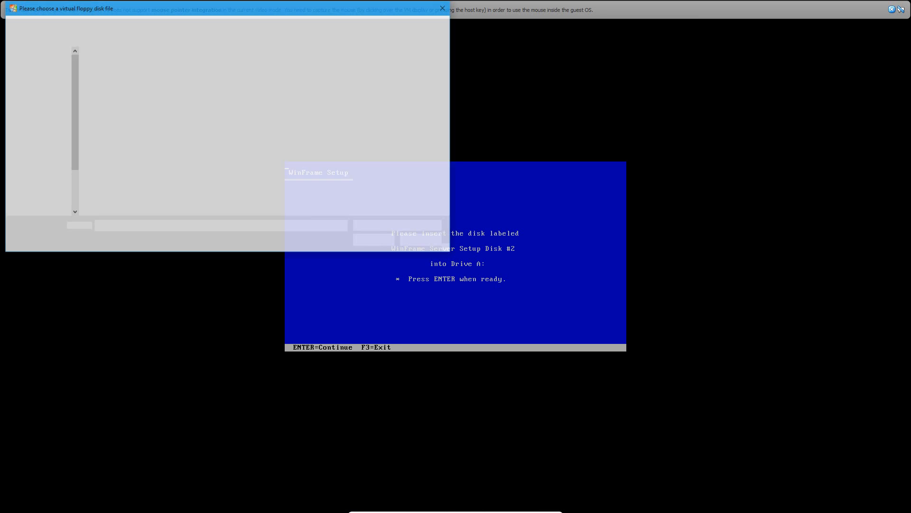
{"action": "left_click", "coordinate": [117, 76]}
Insert setupbootdisk2 and continue WinFrame setup past the welcome screen.
{"action": "key", "text": "Return"}
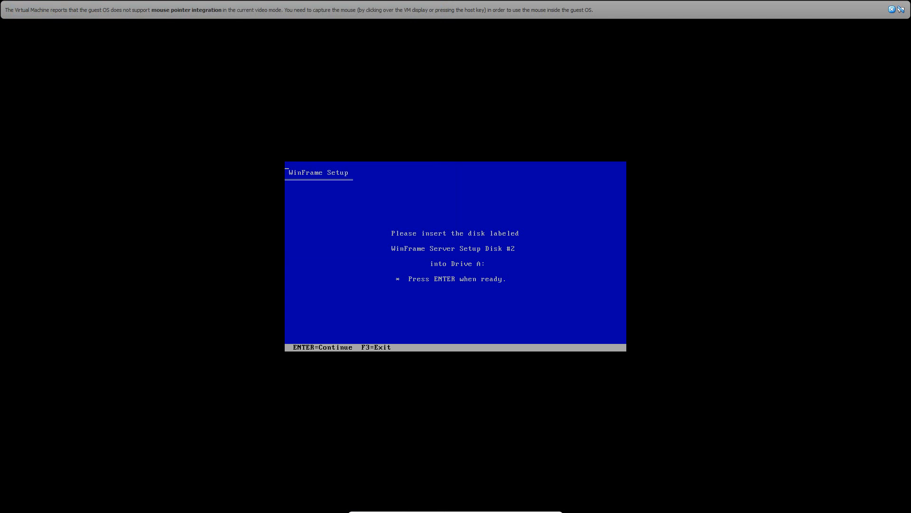
{"action": "key", "text": "Return"}
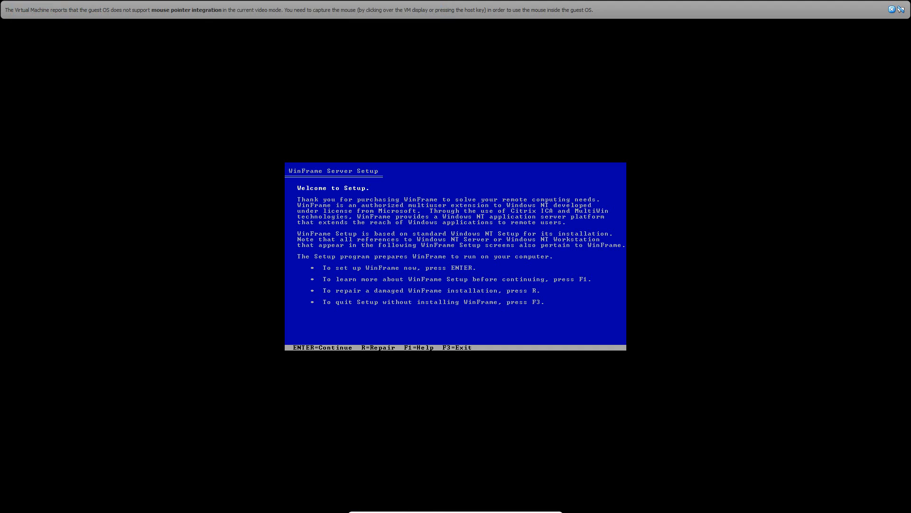
{"action": "key", "text": "Return"}
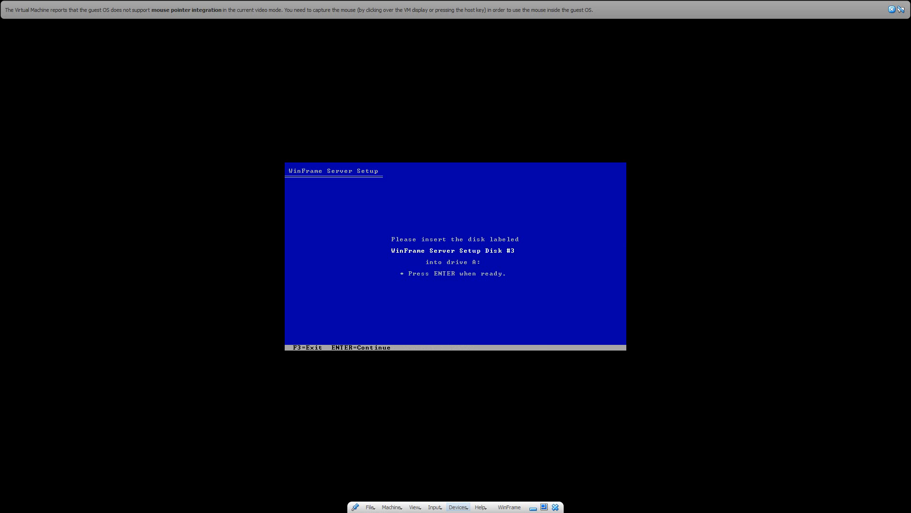
Swap in setupbootdisk3 so setup reaches the mass storage devices screen.
{"action": "left_click", "coordinate": [459, 507]}
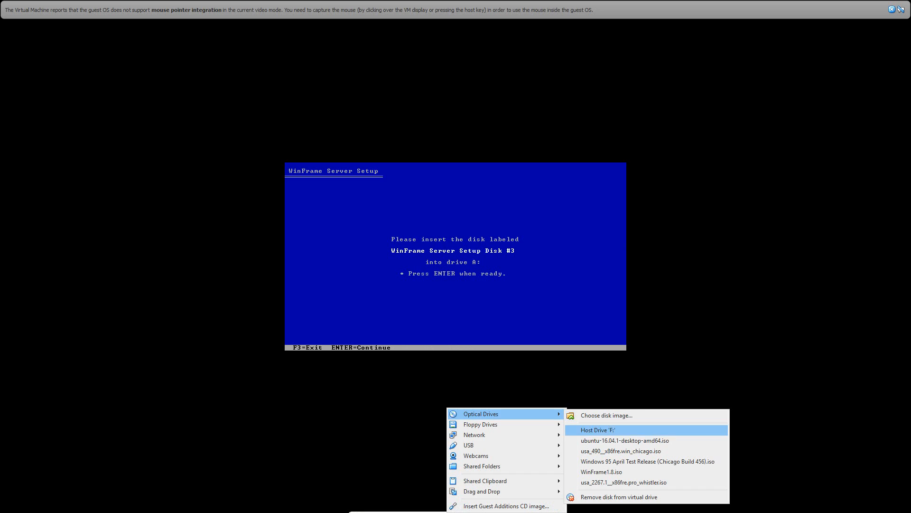
{"action": "left_click", "coordinate": [613, 424]}
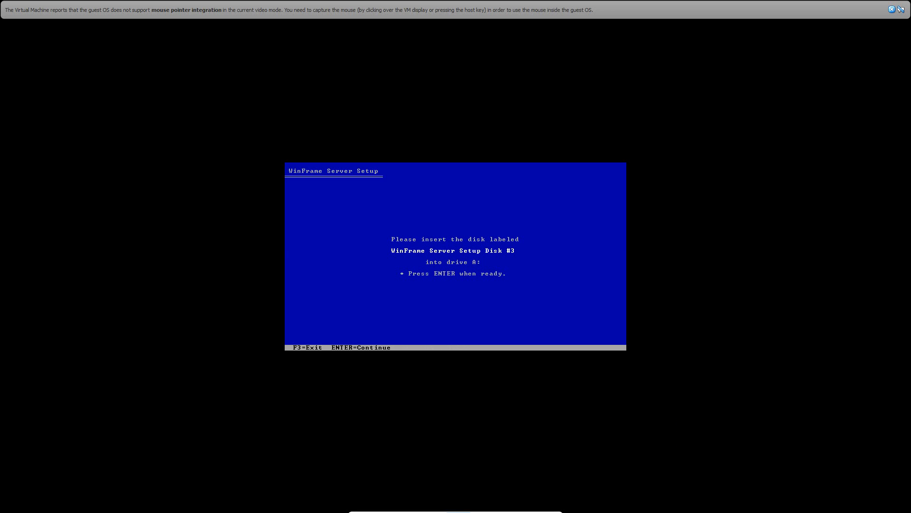
{"action": "double_click", "coordinate": [117, 86]}
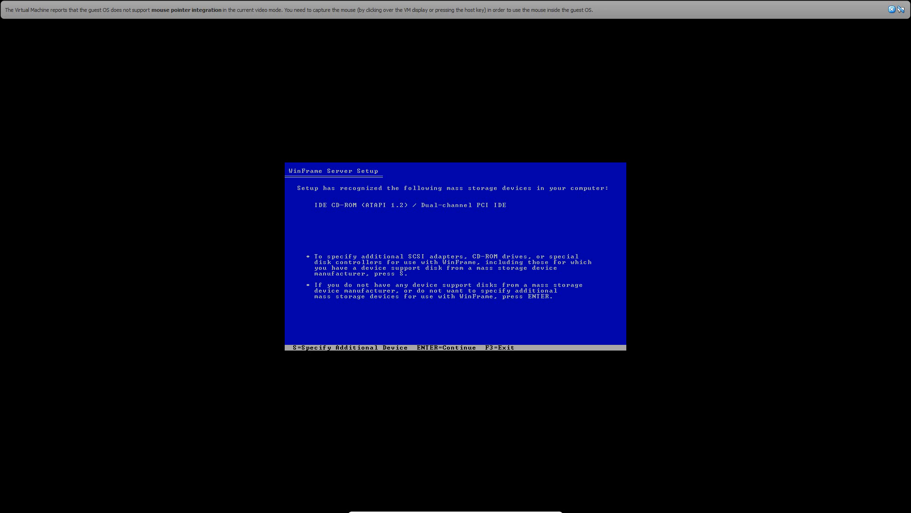
Partition the 2048 MB disk, format it as NTFS and accept the default install folder.
{"action": "key", "text": "Return"}
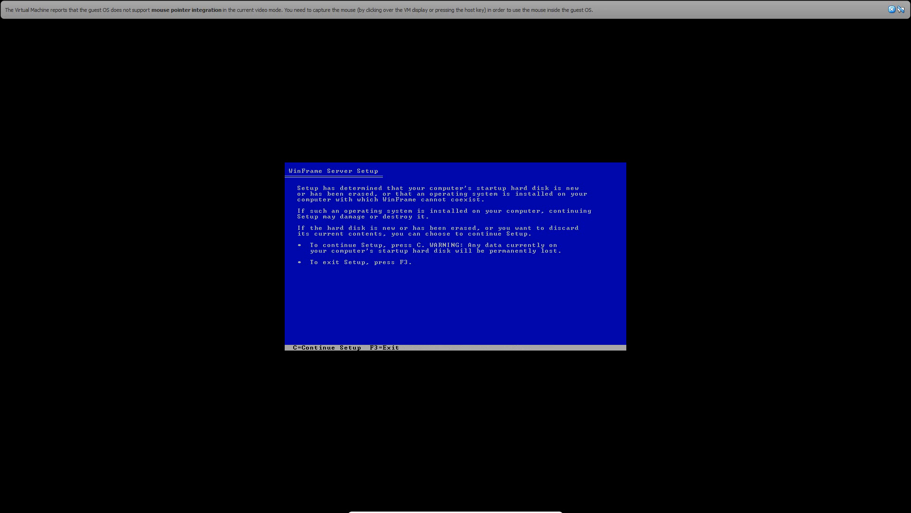
{"action": "key", "text": "c"}
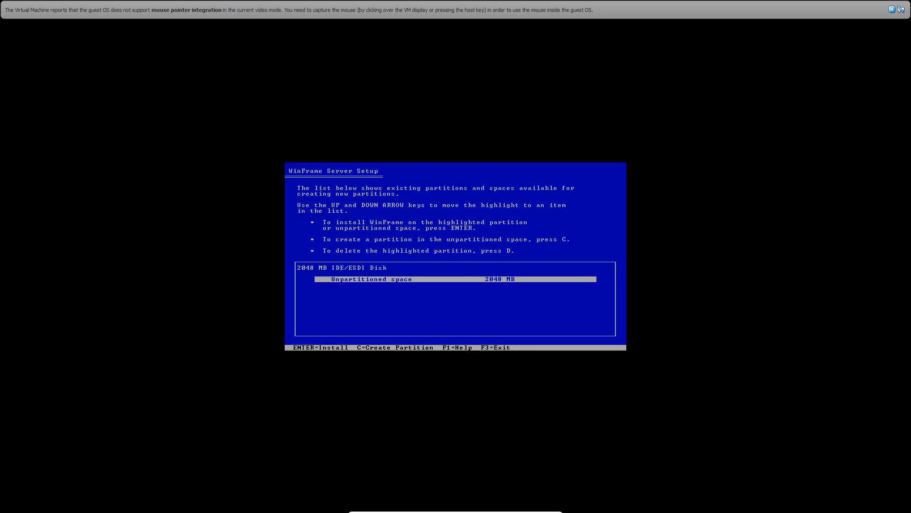
{"action": "key", "text": "Return"}
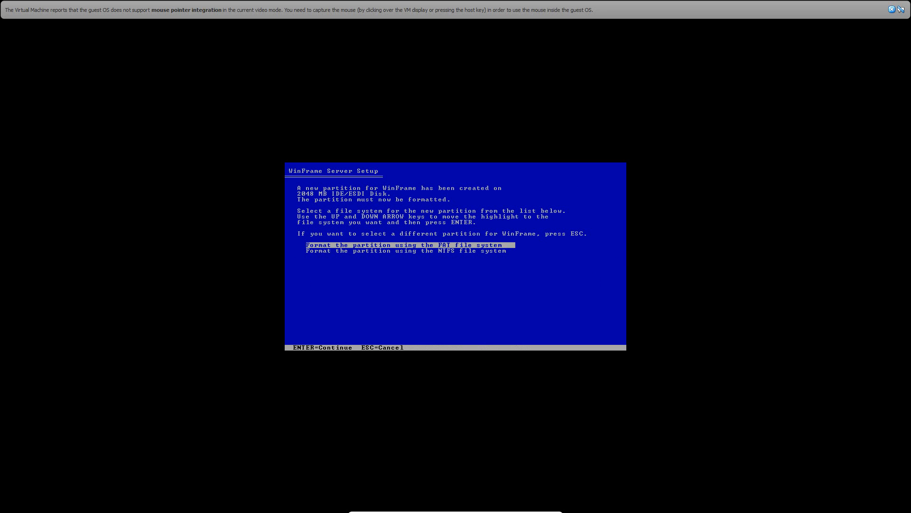
{"action": "key", "text": "Down"}
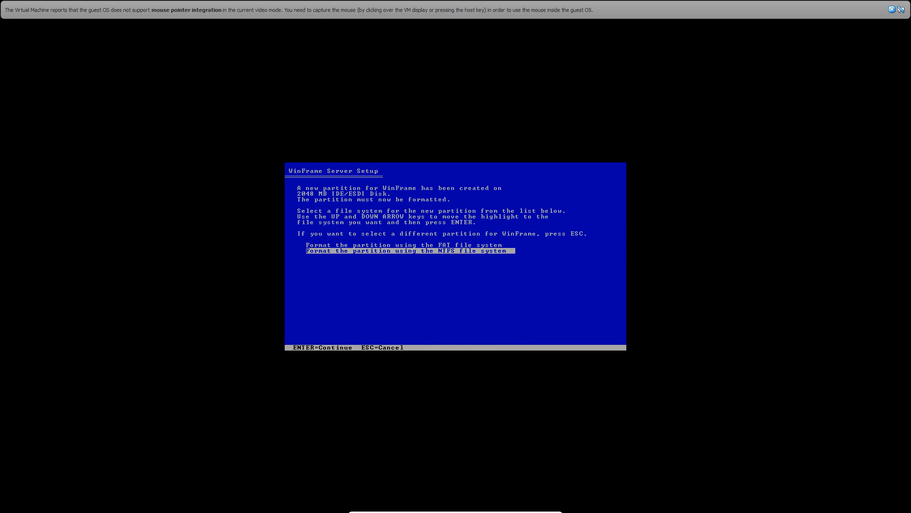
{"action": "key", "text": "Return"}
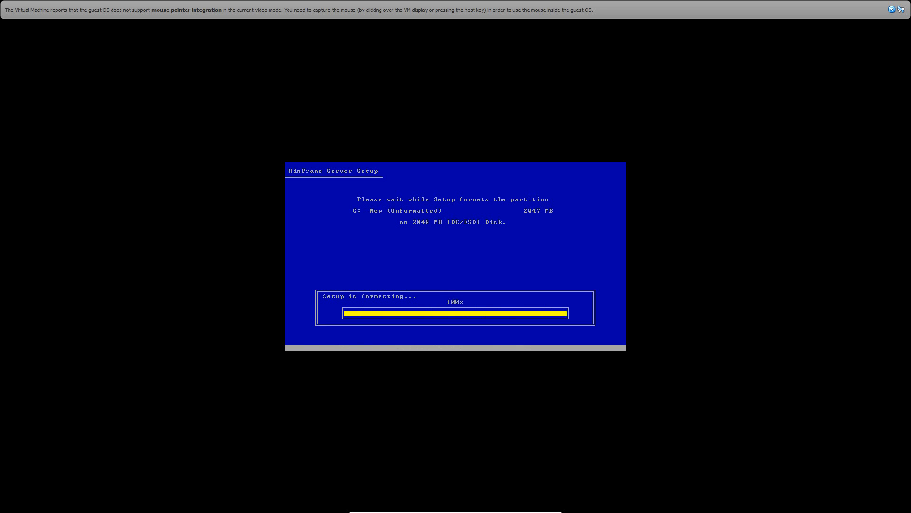
{"action": "key", "text": "Return"}
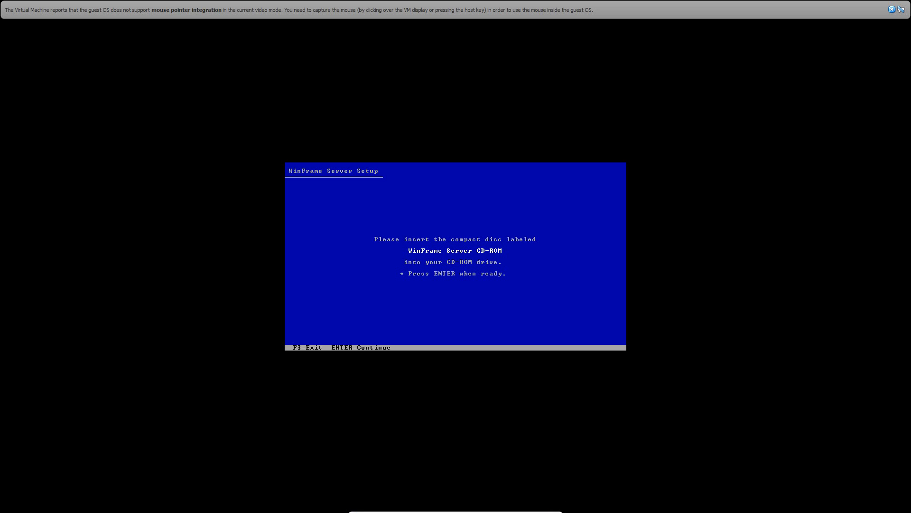
Eject the floppy and browse for an optical disc image under Operating Systems > Windows.
{"action": "left_click", "coordinate": [458, 507]}
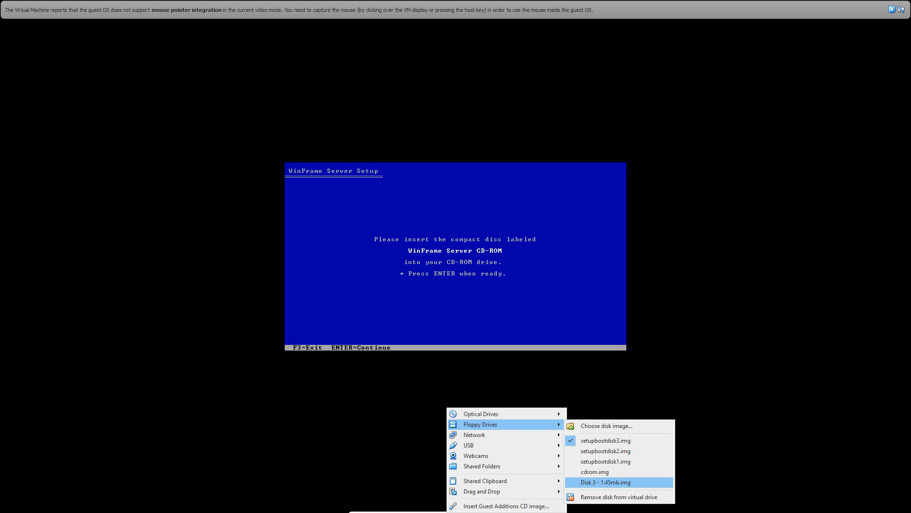
{"action": "left_click", "coordinate": [619, 497]}
{"action": "left_click", "coordinate": [458, 507]}
{"action": "mouse_move", "coordinate": [482, 414]}
{"action": "left_click", "coordinate": [619, 414]}
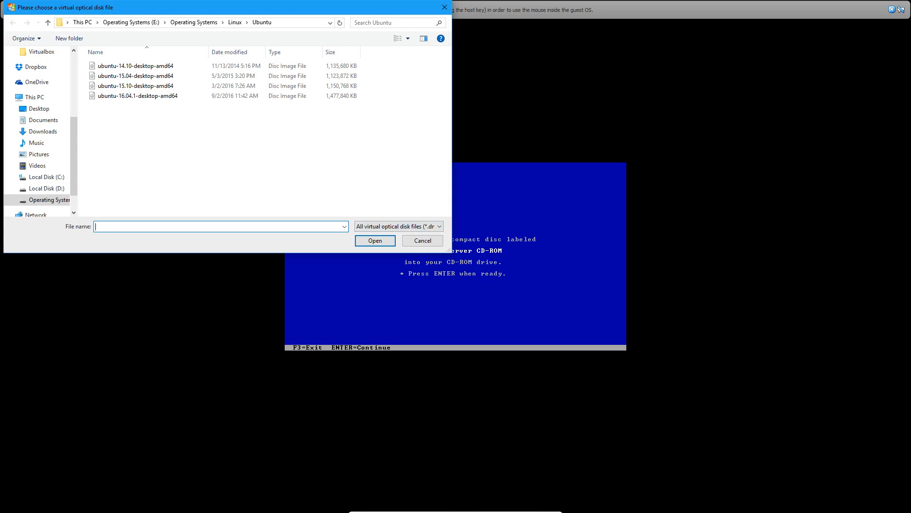
{"action": "left_click", "coordinate": [194, 22]}
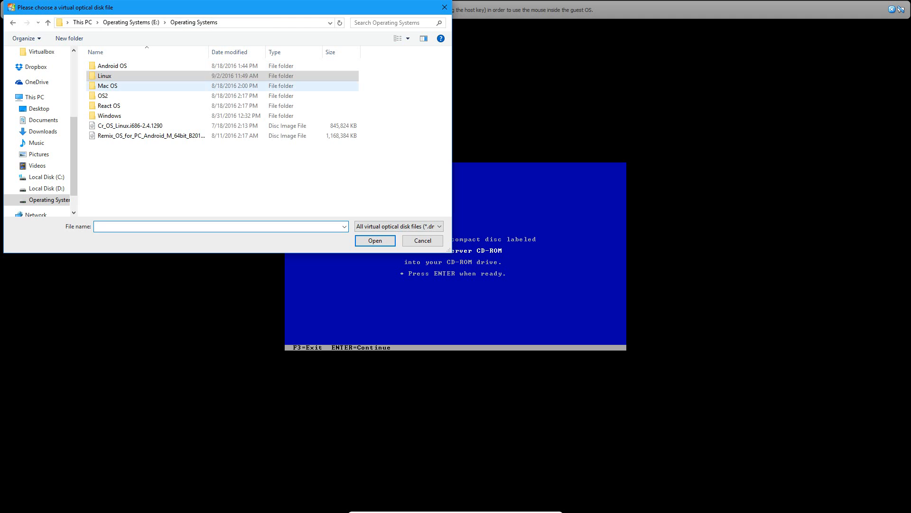
{"action": "double_click", "coordinate": [114, 175]}
{"action": "scroll", "coordinate": [214, 142], "scroll_direction": "down", "scroll_amount": 1}
{"action": "scroll", "coordinate": [213, 178], "scroll_direction": "down", "scroll_amount": 1}
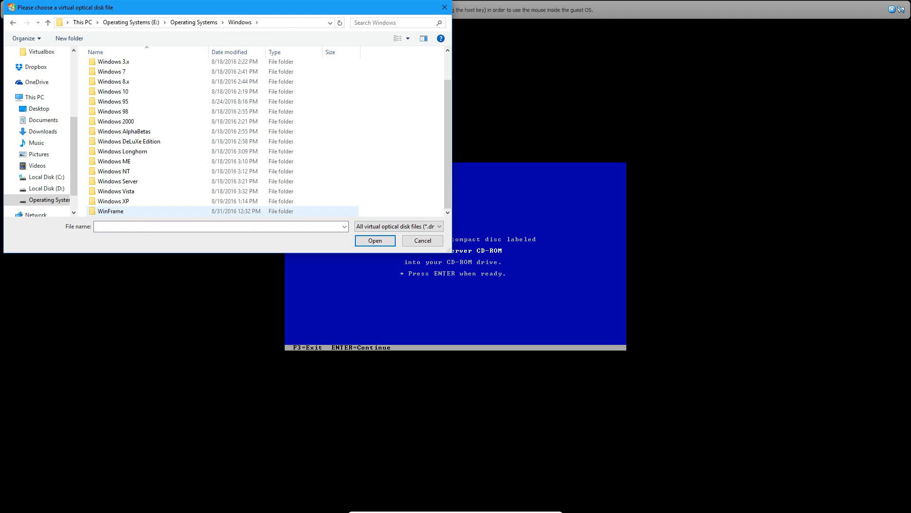
Mount the WinFrame1.8 disc image and tell setup the CD-ROM is ready.
{"action": "double_click", "coordinate": [115, 211]}
{"action": "left_click", "coordinate": [114, 76]}
{"action": "left_click", "coordinate": [375, 241]}
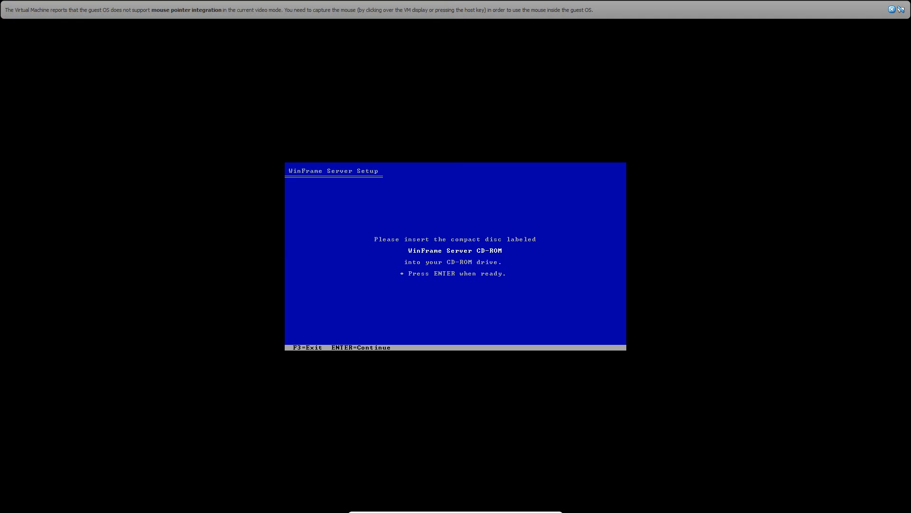
{"action": "key", "text": "Return"}
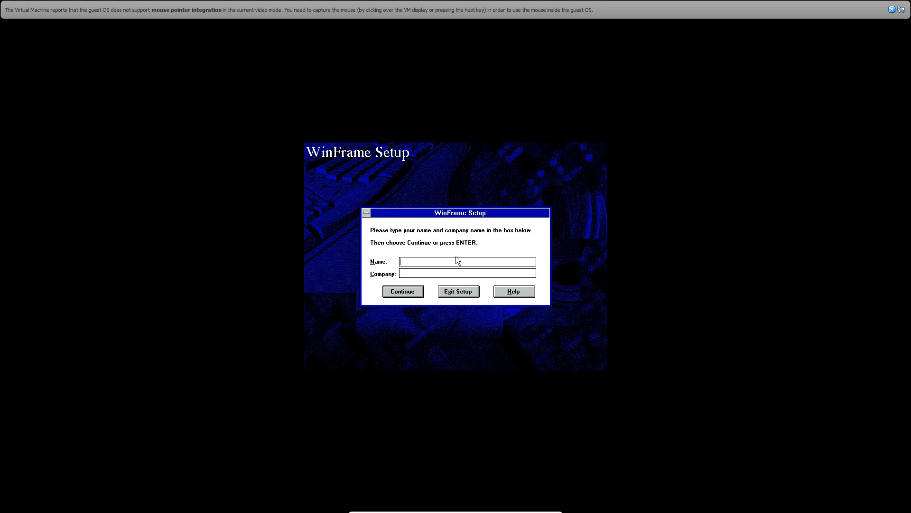
Register setup to the name EverythingEpan after dismissing the missing-name error.
{"action": "left_click", "coordinate": [409, 294]}
{"action": "left_click", "coordinate": [462, 277]}
{"action": "left_click", "coordinate": [456, 260]}
{"action": "type", "text": "EverythingEpan"}
{"action": "key", "text": "Return"}
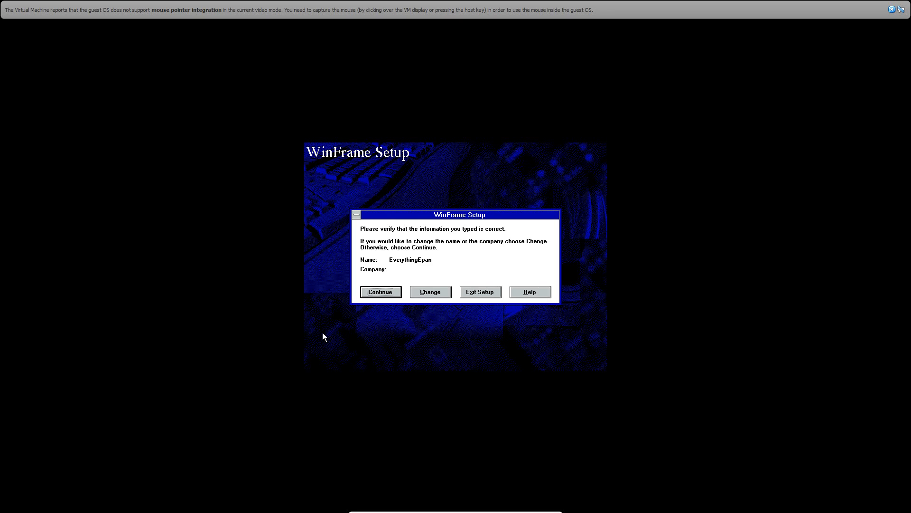
{"action": "left_click", "coordinate": [381, 292]}
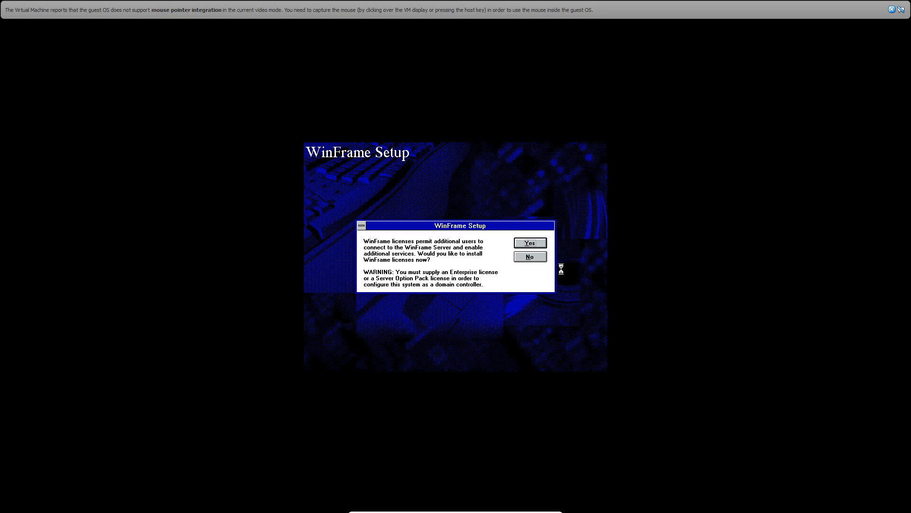
Decline installing licences now and keep the suggested computer name WINFRAME.
{"action": "left_click", "coordinate": [532, 257]}
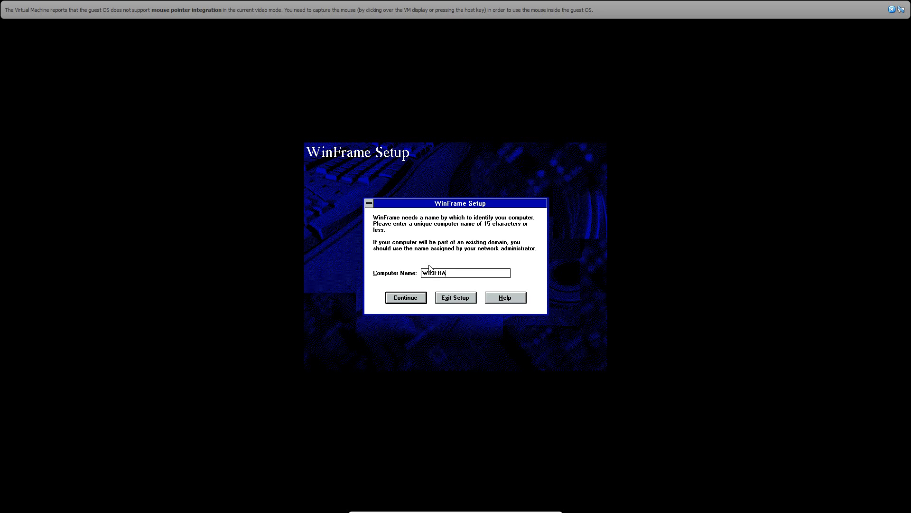
{"action": "left_click", "coordinate": [406, 297]}
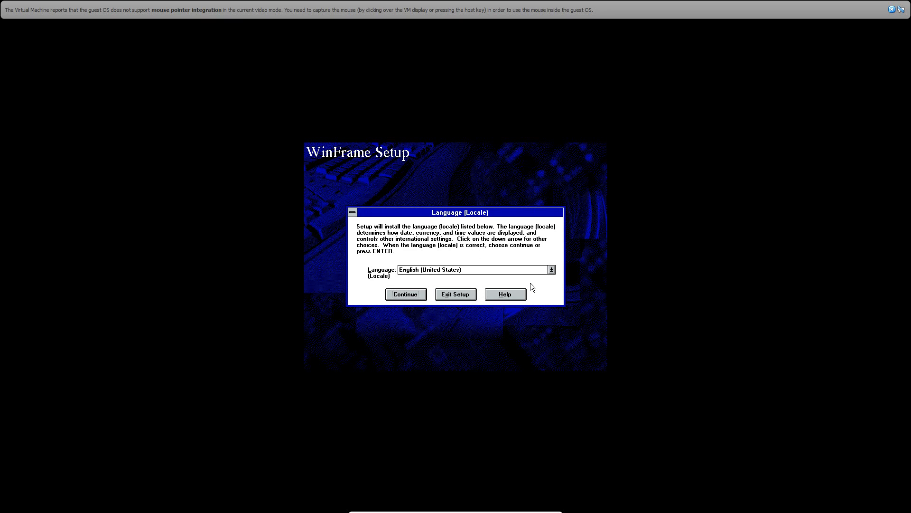
Keep the English (United States) locale and skip local printer setup.
{"action": "left_click", "coordinate": [422, 297]}
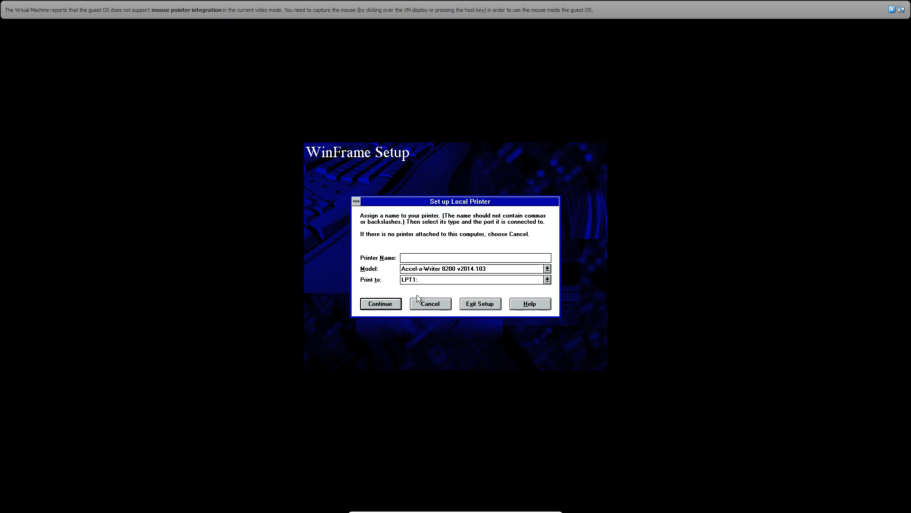
{"action": "left_click", "coordinate": [430, 304]}
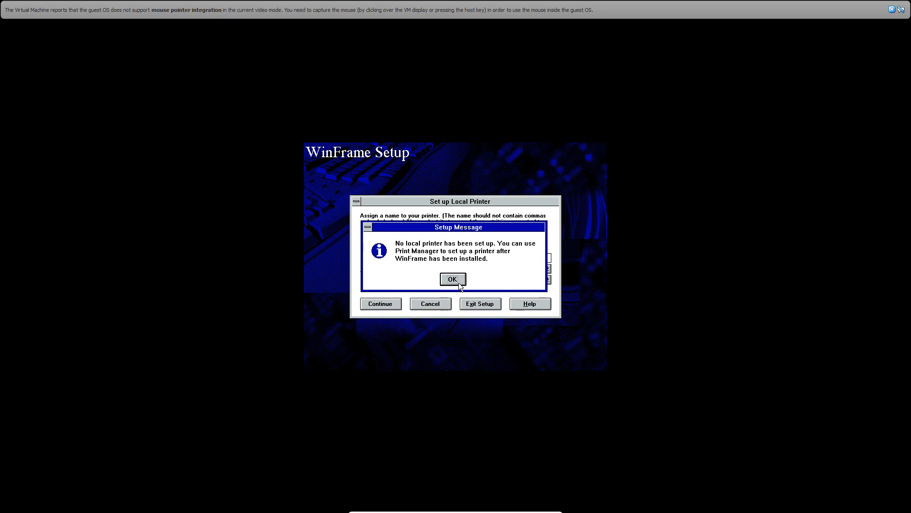
{"action": "left_click", "coordinate": [456, 280]}
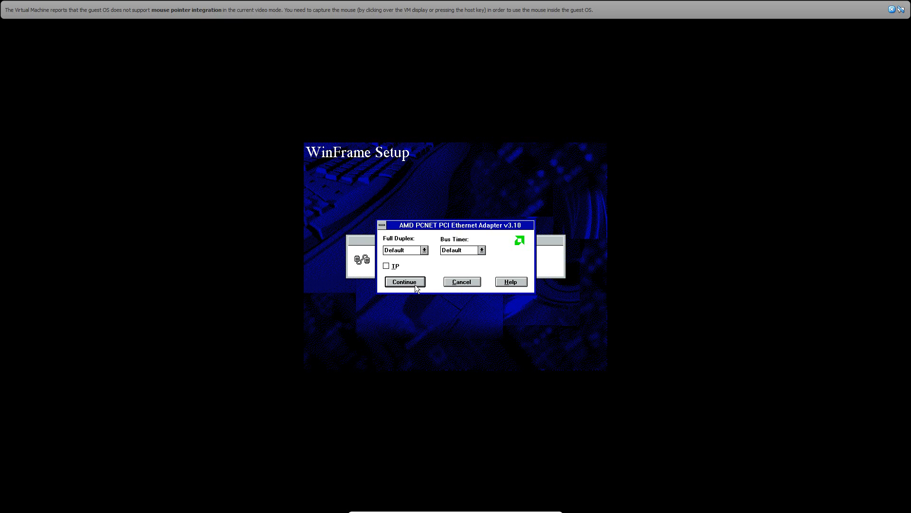
Accept the default Ethernet adapter, TCP/IP protocol and network options.
{"action": "left_click", "coordinate": [415, 284]}
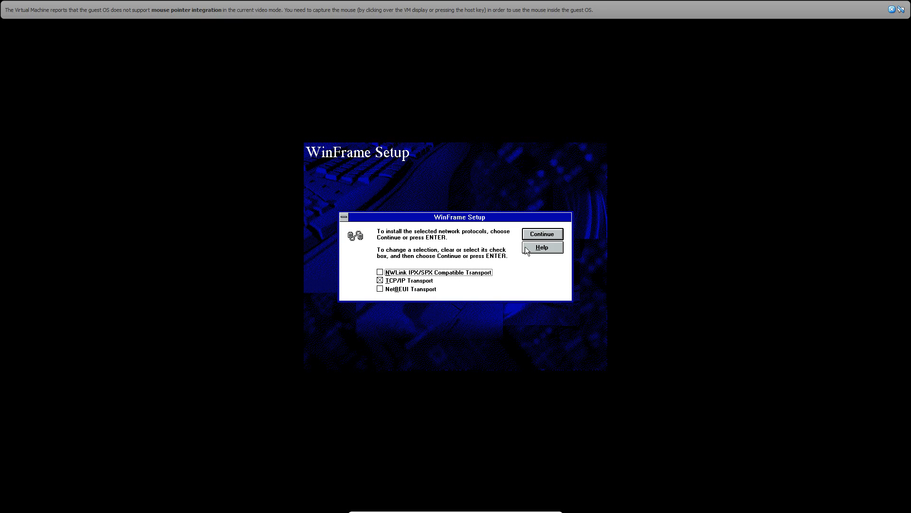
{"action": "left_click", "coordinate": [542, 234]}
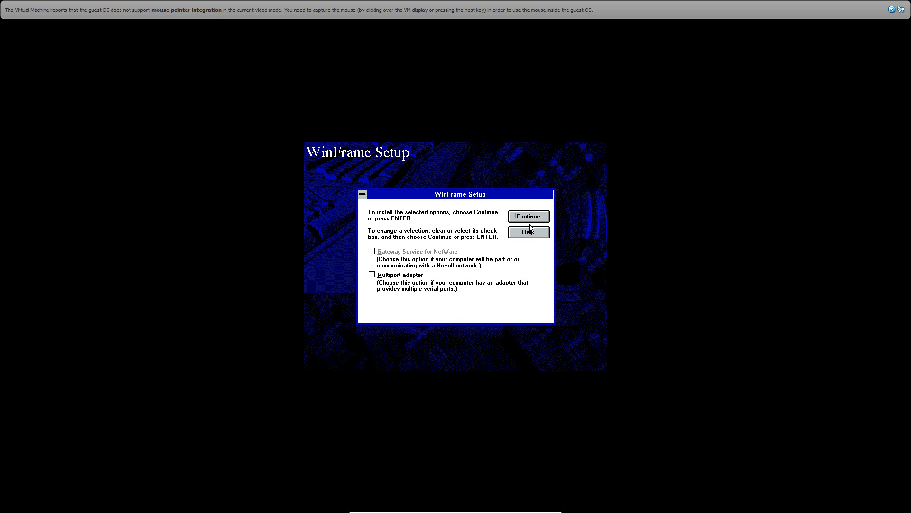
{"action": "left_click", "coordinate": [528, 217]}
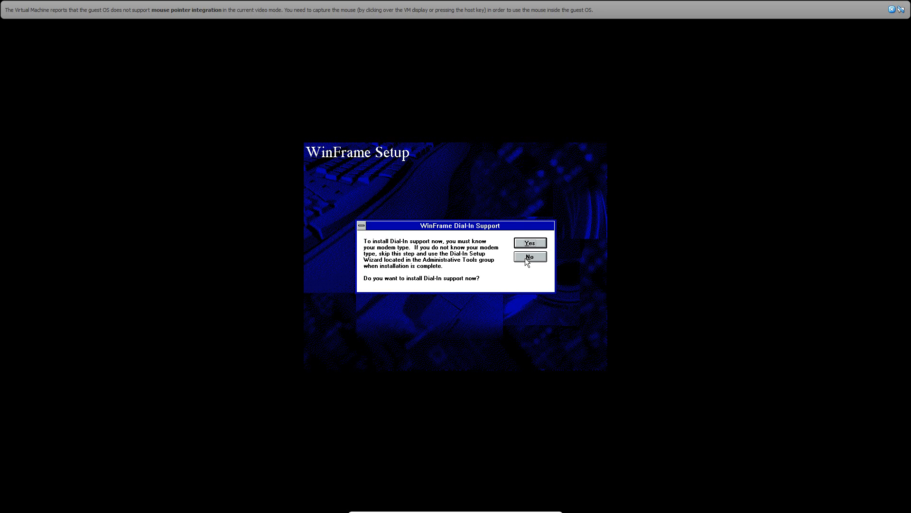
Decline Dial-In support and enable automatic DHCP in the TCP/IP configuration.
{"action": "left_click", "coordinate": [525, 258]}
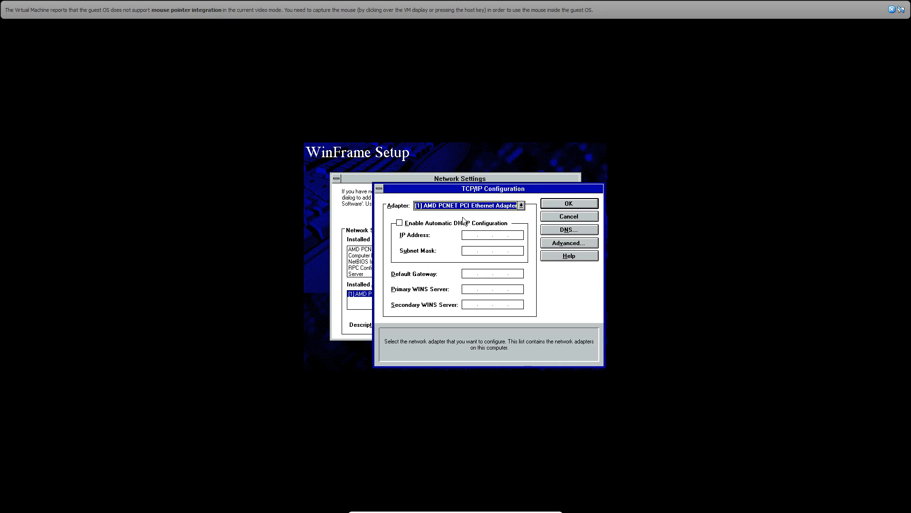
{"action": "left_click", "coordinate": [456, 223]}
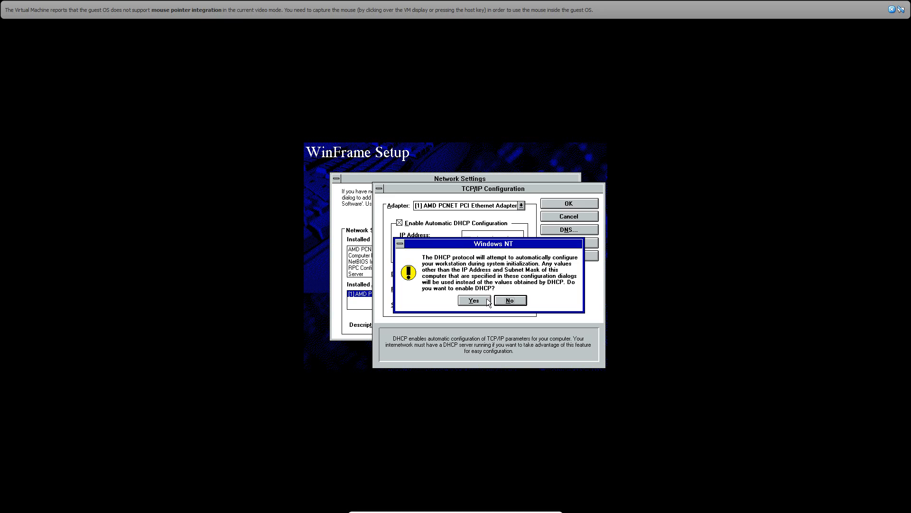
{"action": "left_click", "coordinate": [474, 300]}
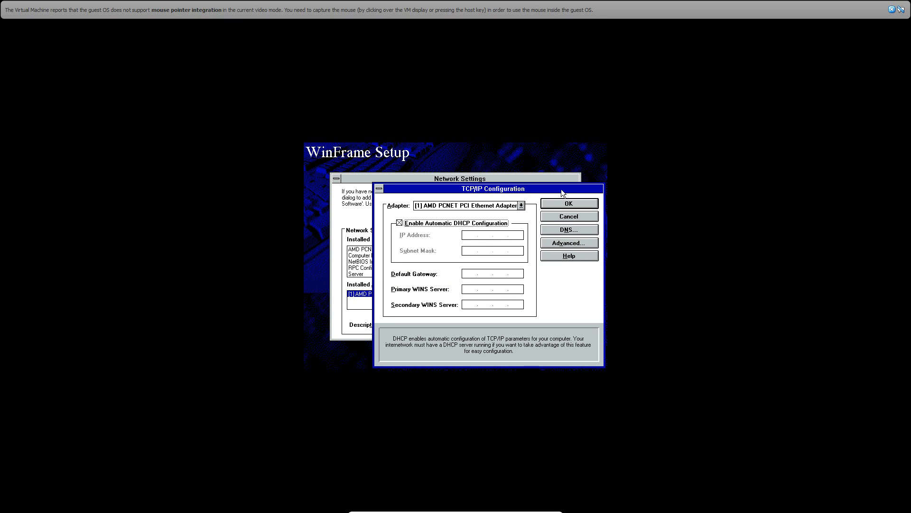
{"action": "left_click", "coordinate": [569, 204]}
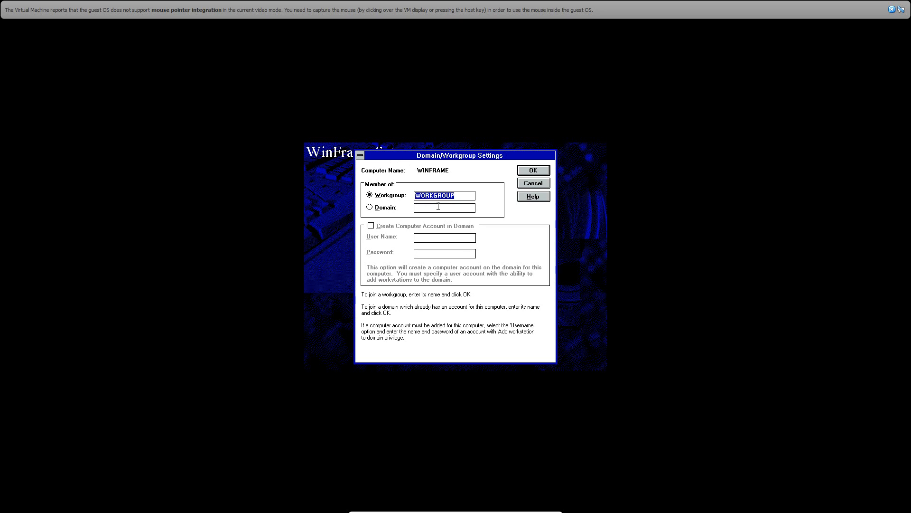
Keep WORKGROUP membership and leave the Administrator password blank.
{"action": "left_click", "coordinate": [533, 170]}
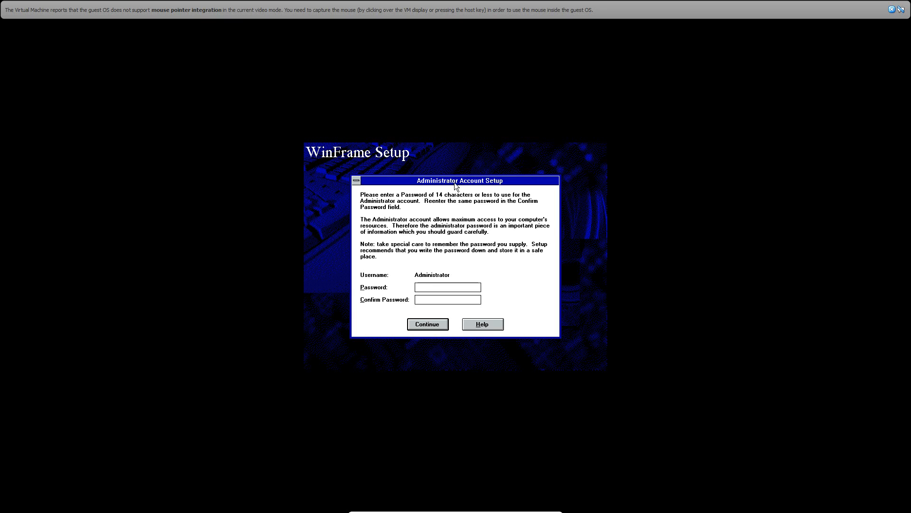
{"action": "left_click", "coordinate": [430, 327]}
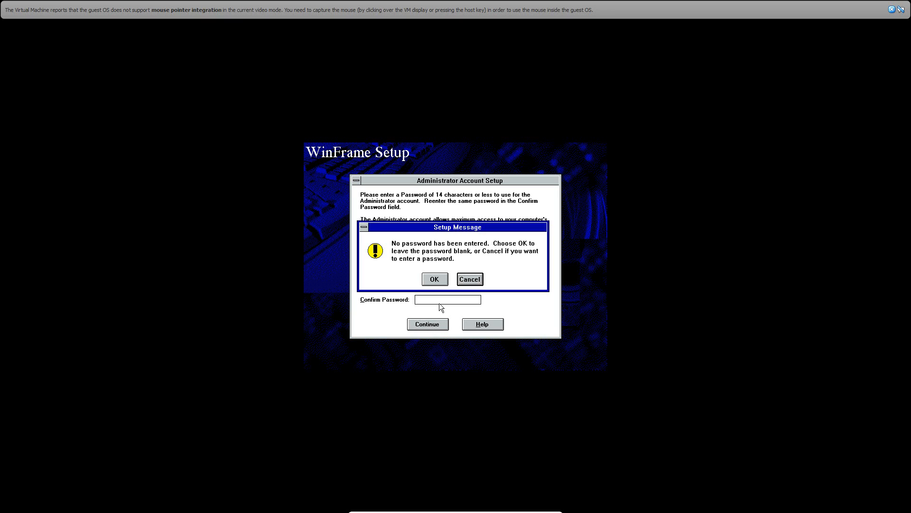
{"action": "left_click", "coordinate": [435, 278]}
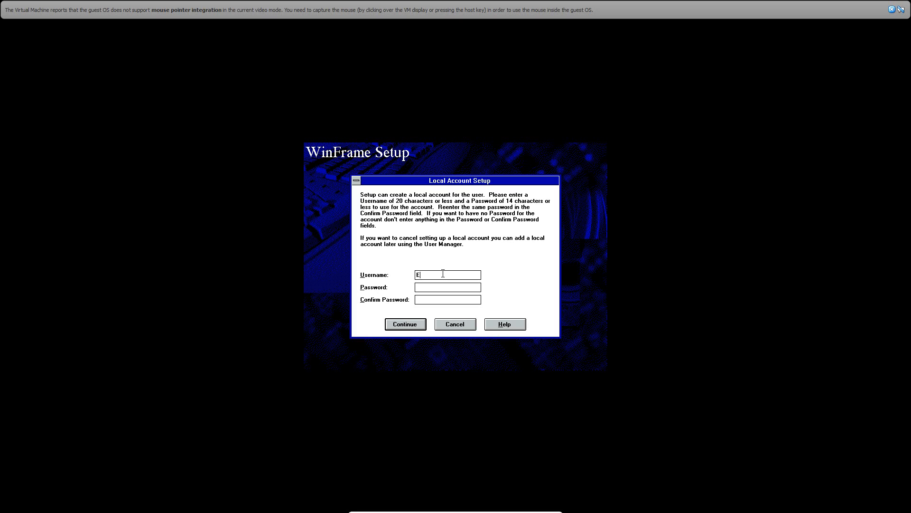
{"action": "type", "text": "Evewr"}
Create the local user account EverythingEpan without a password.
{"action": "key", "text": "BackSpace"}
{"action": "key", "text": "BackSpace"}
{"action": "type", "text": "rythingEpan"}
{"action": "left_click", "coordinate": [406, 325]}
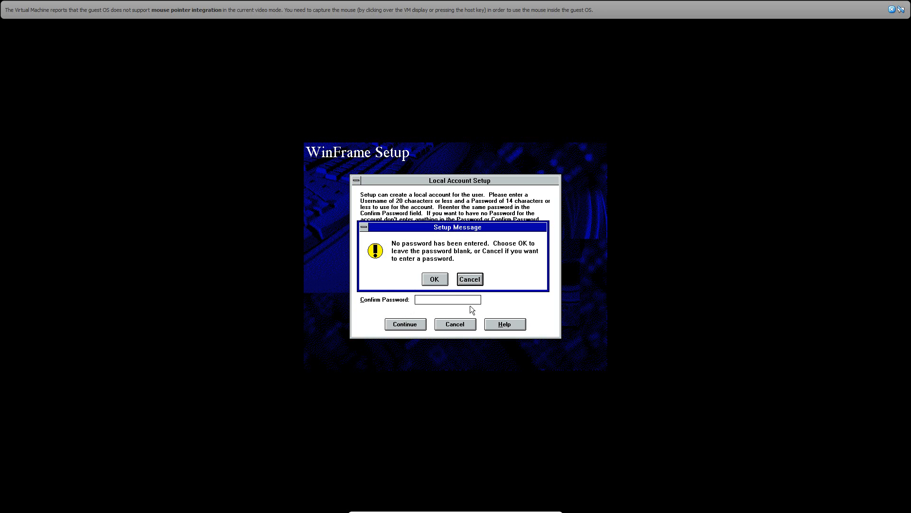
Accept the blank local password, current date/time zone, and the detected display settings.
{"action": "left_click", "coordinate": [439, 281]}
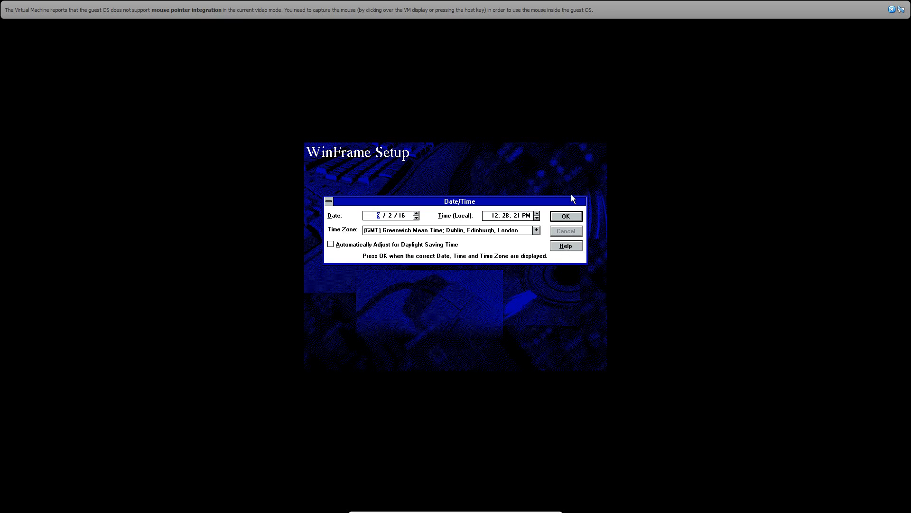
{"action": "left_click", "coordinate": [566, 215]}
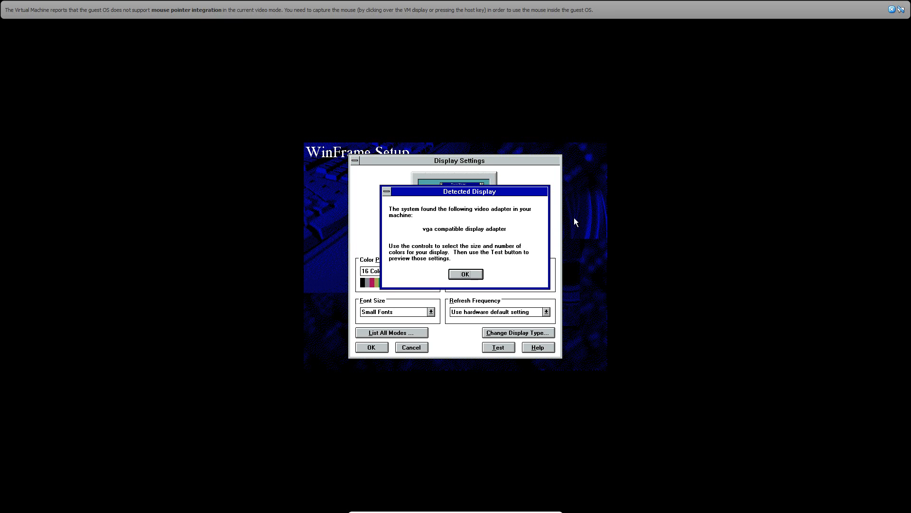
{"action": "left_click", "coordinate": [466, 274]}
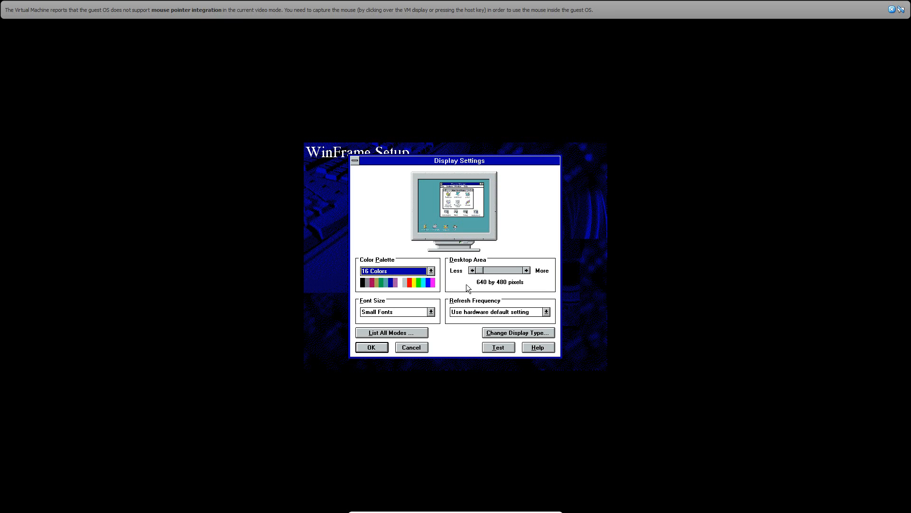
{"action": "left_click", "coordinate": [383, 351]}
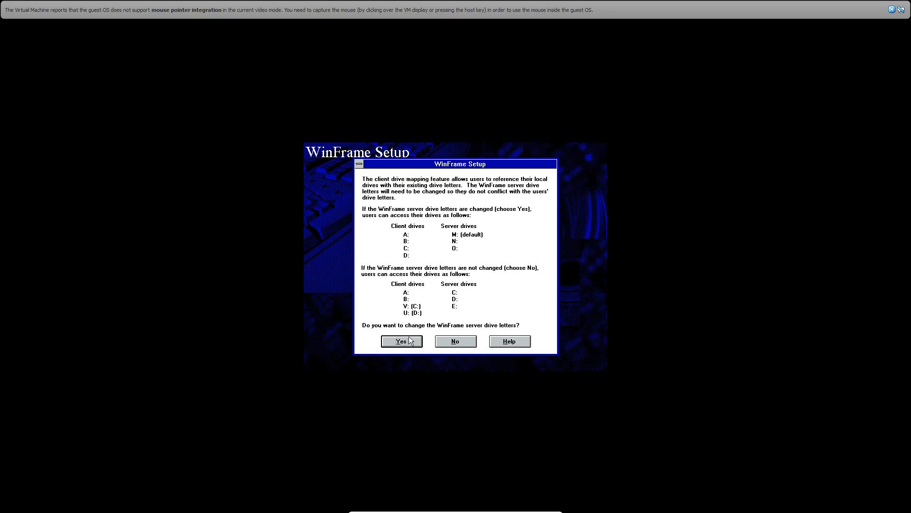
Agree to remap the WinFrame server drives to start at M:.
{"action": "left_click", "coordinate": [402, 341]}
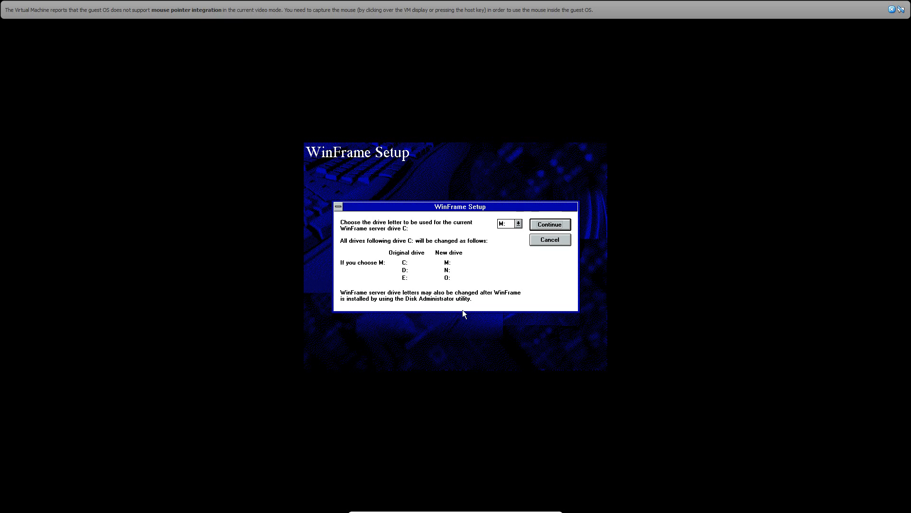
{"action": "left_click", "coordinate": [550, 225]}
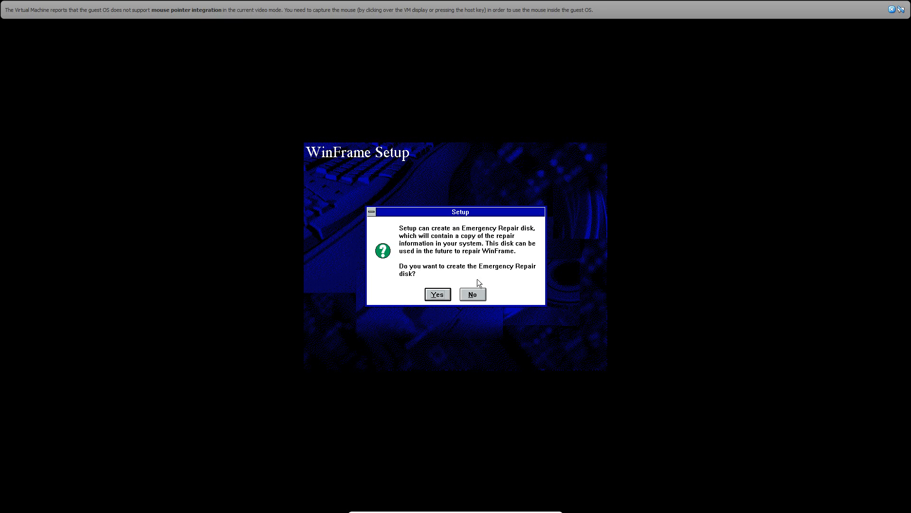
Decline the Emergency Repair disk, eject the install disc, and restart into the OS Loader menu.
{"action": "left_click", "coordinate": [474, 294]}
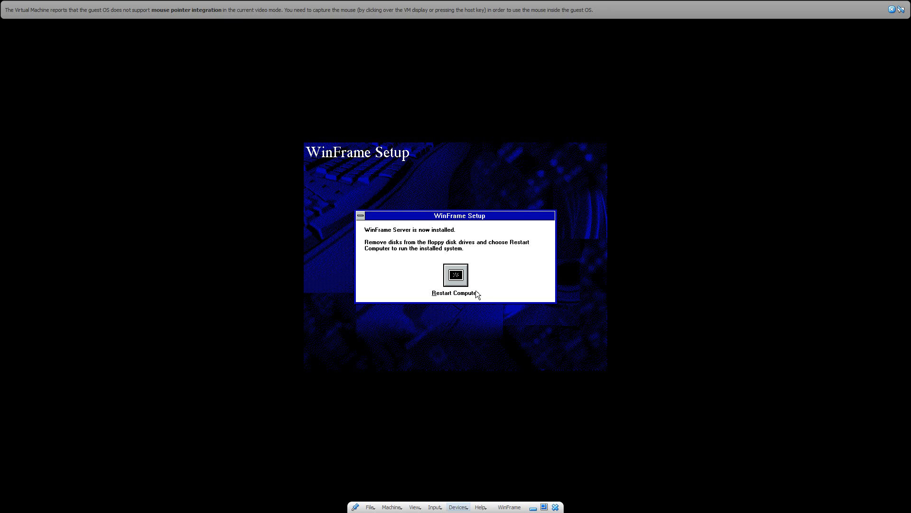
{"action": "left_click", "coordinate": [458, 508]}
{"action": "mouse_move", "coordinate": [482, 413]}
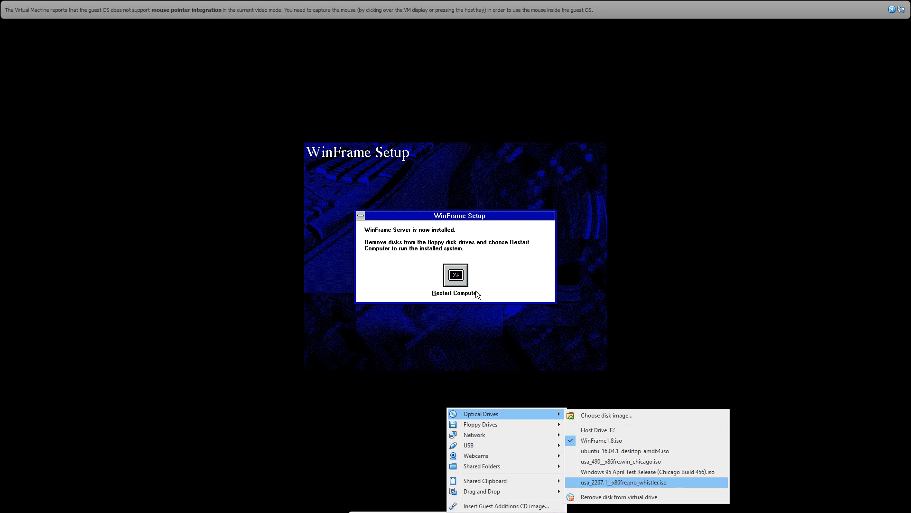
{"action": "left_click", "coordinate": [627, 498]}
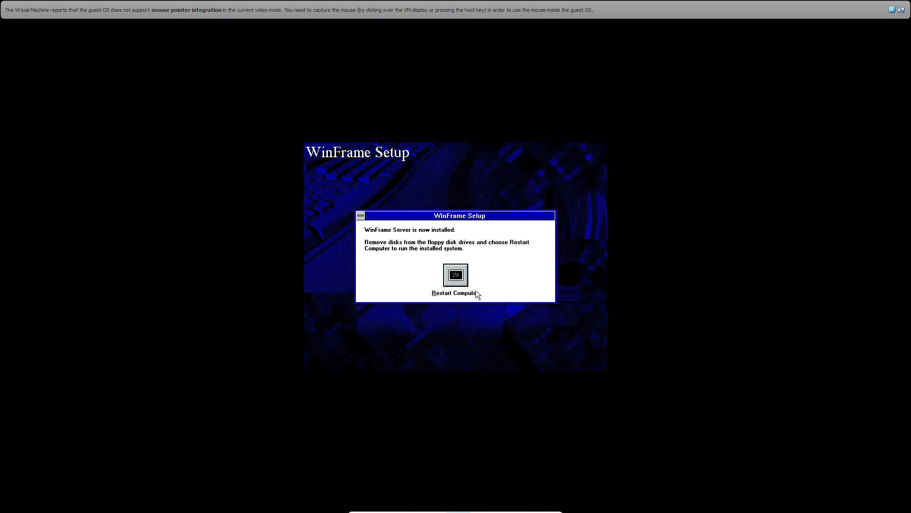
{"action": "left_click", "coordinate": [456, 275]}
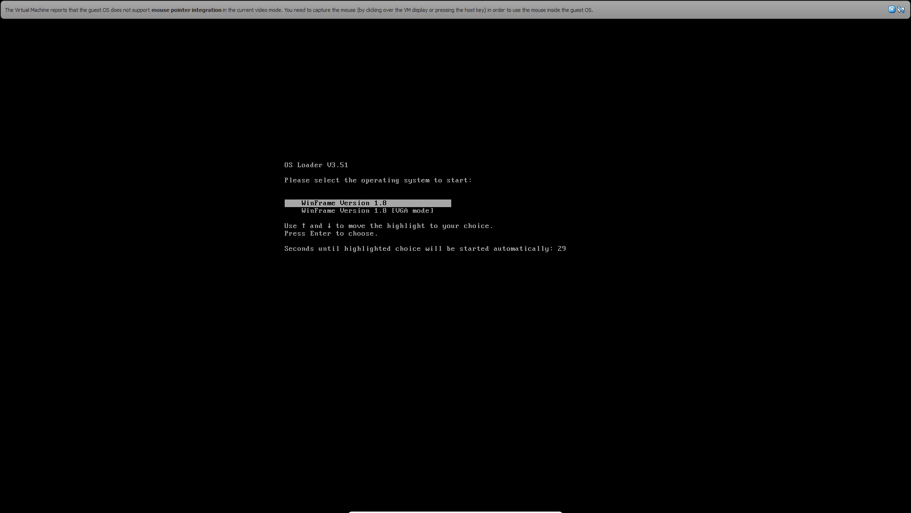
Start WinFrame Version 1.8 from the OS Loader and boot to the Ctrl+Alt+Del logon prompt.
{"action": "key", "text": "Return"}
{"action": "key", "text": "Return"}
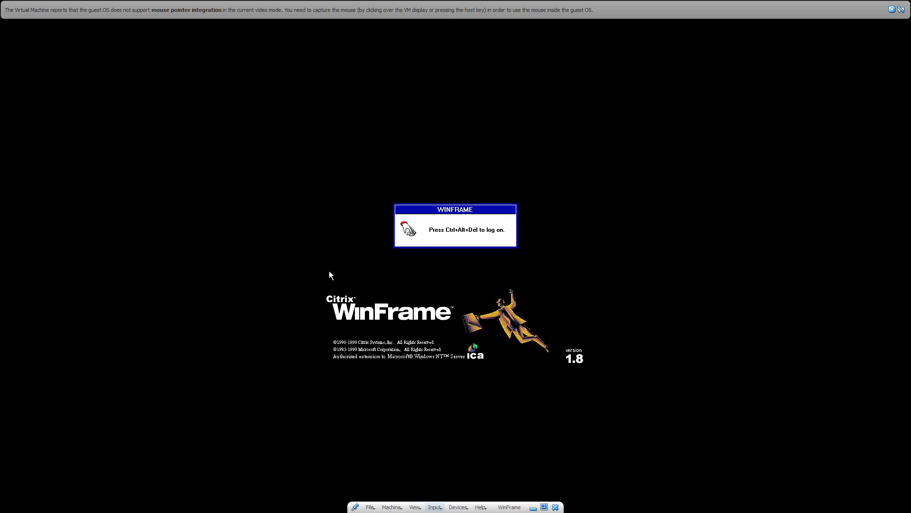
Send Ctrl-Alt-Del to the VM and log on as EverythingEpan to reach Program Manager.
{"action": "left_click", "coordinate": [435, 507]}
{"action": "mouse_move", "coordinate": [462, 490]}
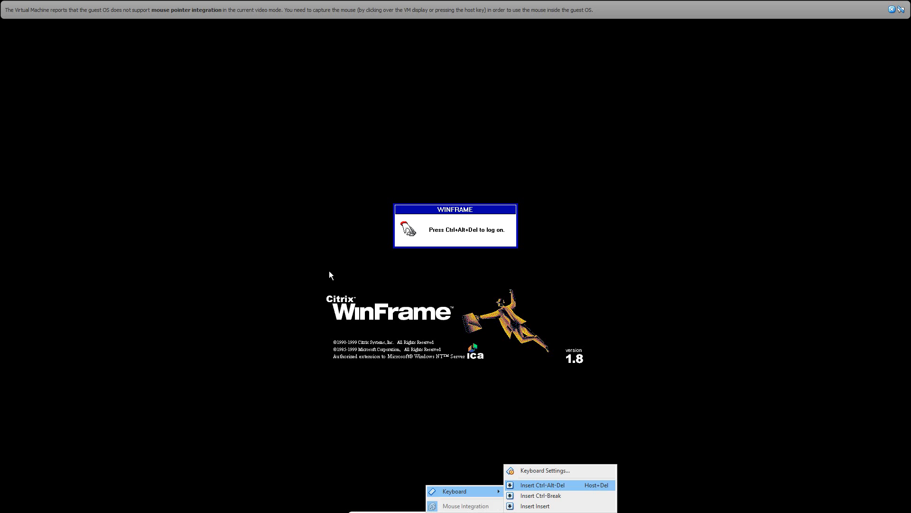
{"action": "left_click", "coordinate": [543, 485]}
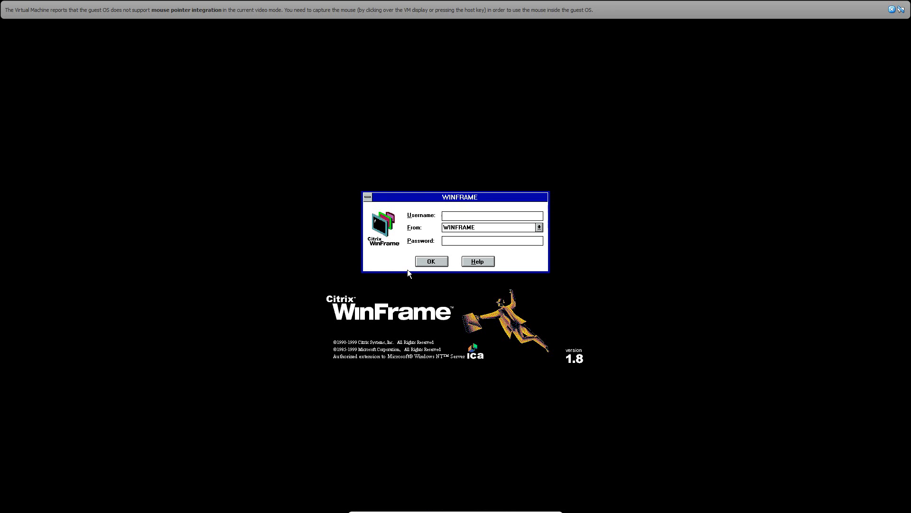
{"action": "type", "text": "EverythingEpan"}
{"action": "key", "text": "Return"}
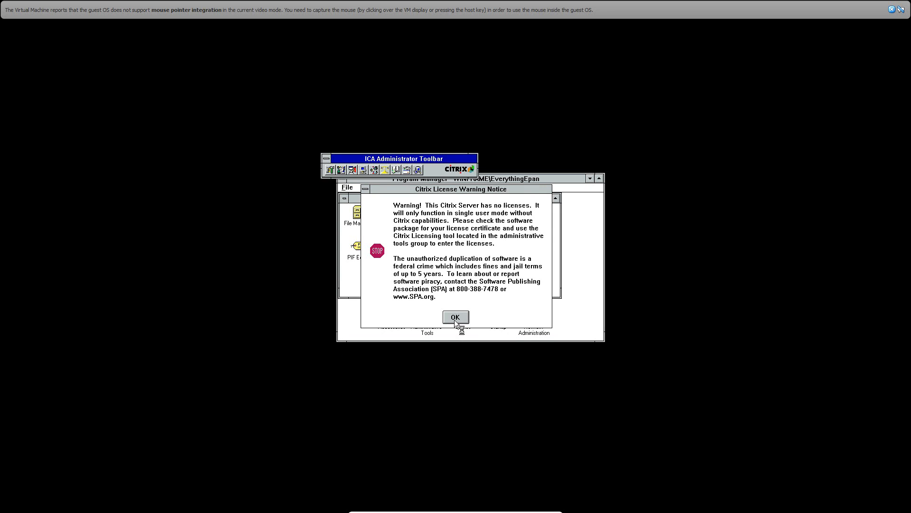
Dismiss the Citrix license warning and close the ICA Administrator Toolbar without auto-run at logon.
{"action": "left_click", "coordinate": [457, 317]}
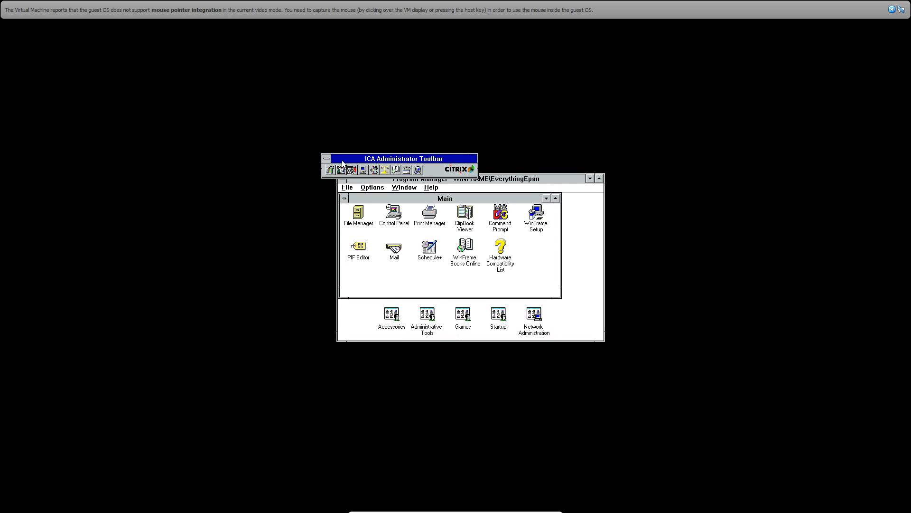
{"action": "left_click", "coordinate": [326, 158]}
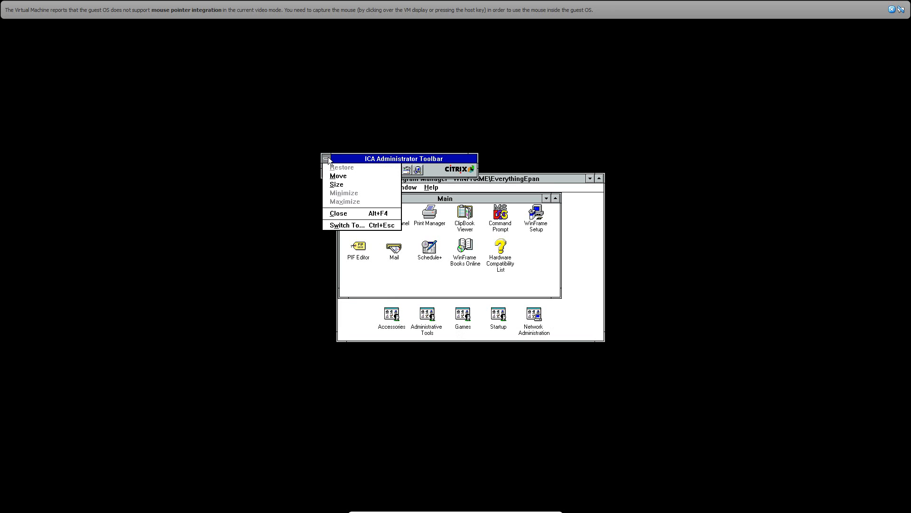
{"action": "left_click", "coordinate": [347, 219]}
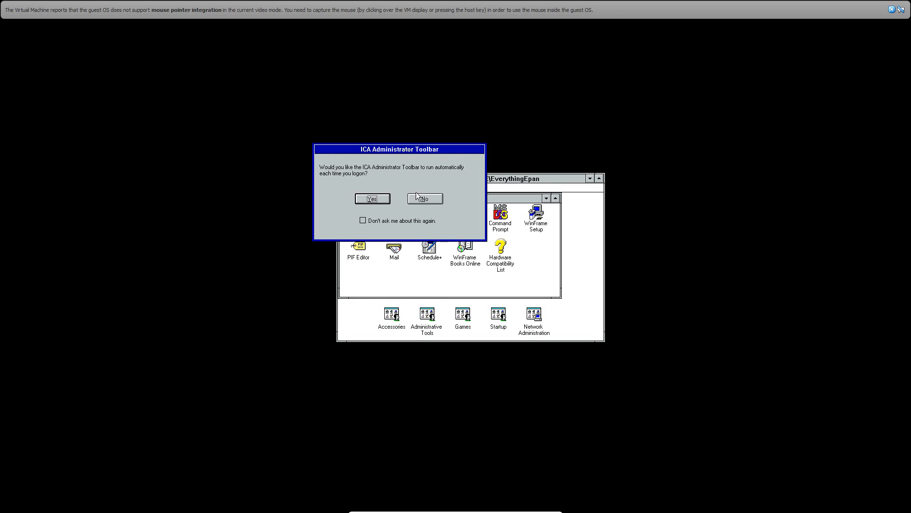
{"action": "left_click", "coordinate": [377, 199]}
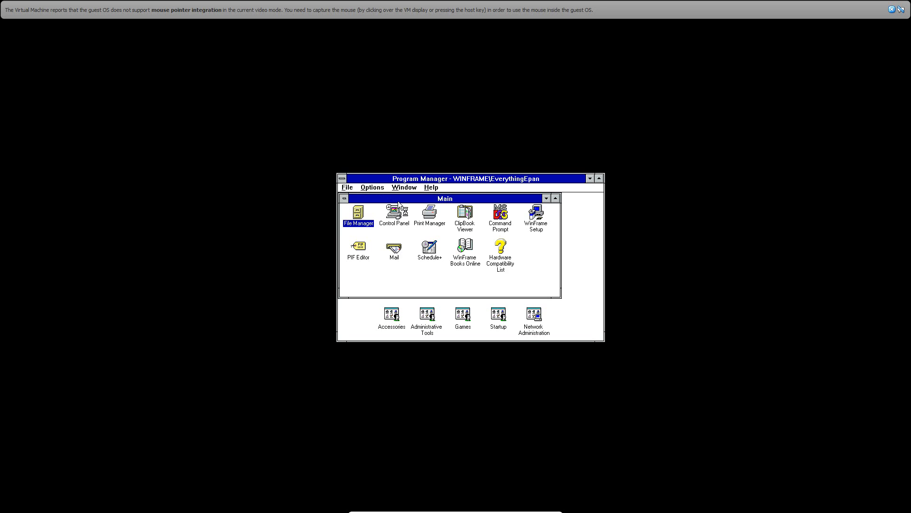